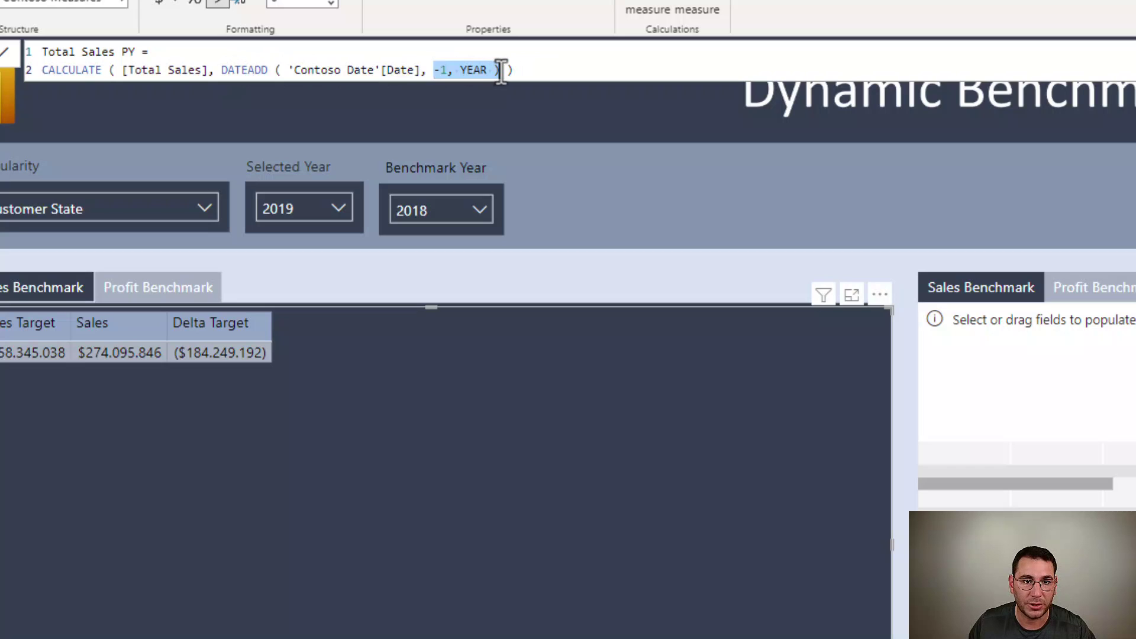
Step: Examine the Total Sales Benchmark formula, especially the USERELATIONSHIP arguments linking the benchmark sales Delivery Date to the benchmark Date
{"action": "left_click", "coordinate": [236, 71]}
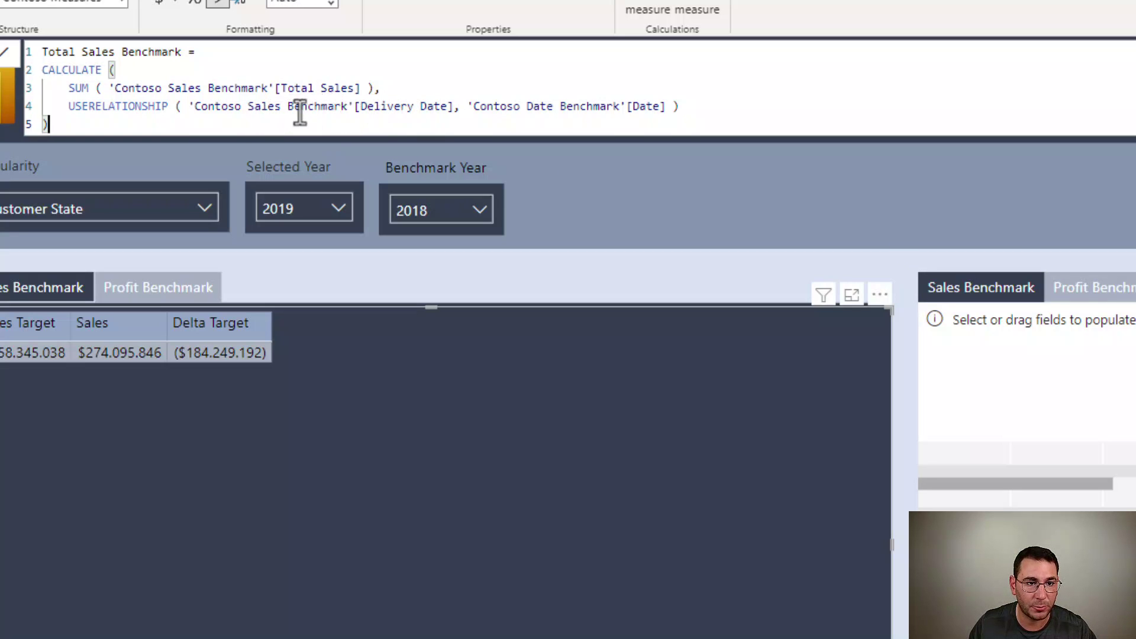
{"action": "left_click_drag", "start_coordinate": [287, 107], "coordinate": [348, 111]}
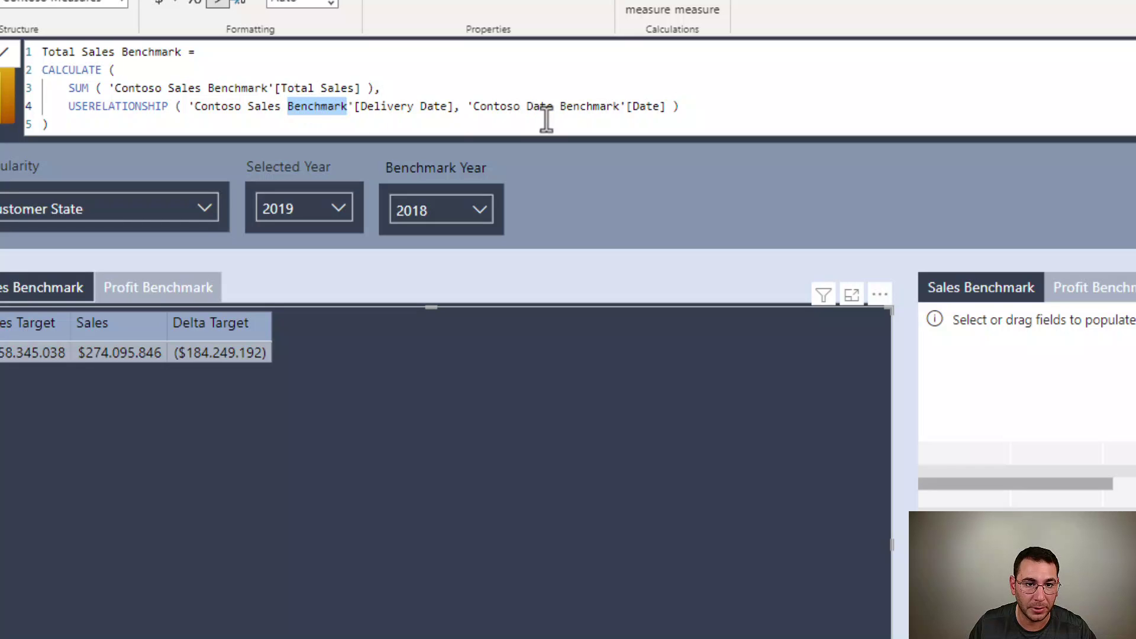
{"action": "left_click_drag", "start_coordinate": [560, 107], "coordinate": [616, 107]}
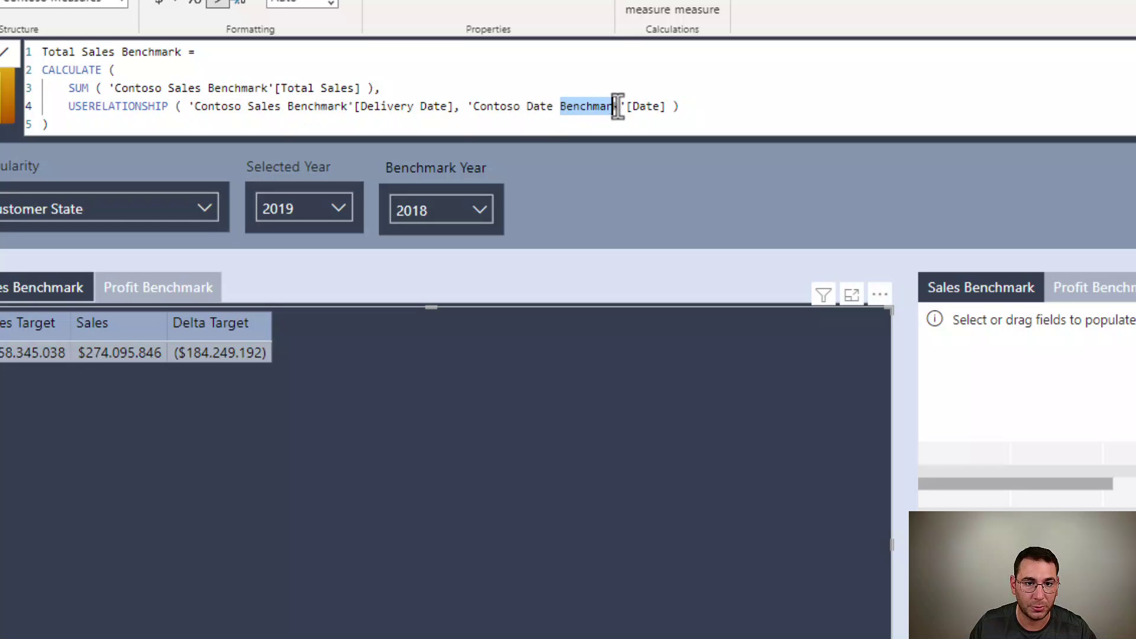
{"action": "left_click", "coordinate": [384, 108]}
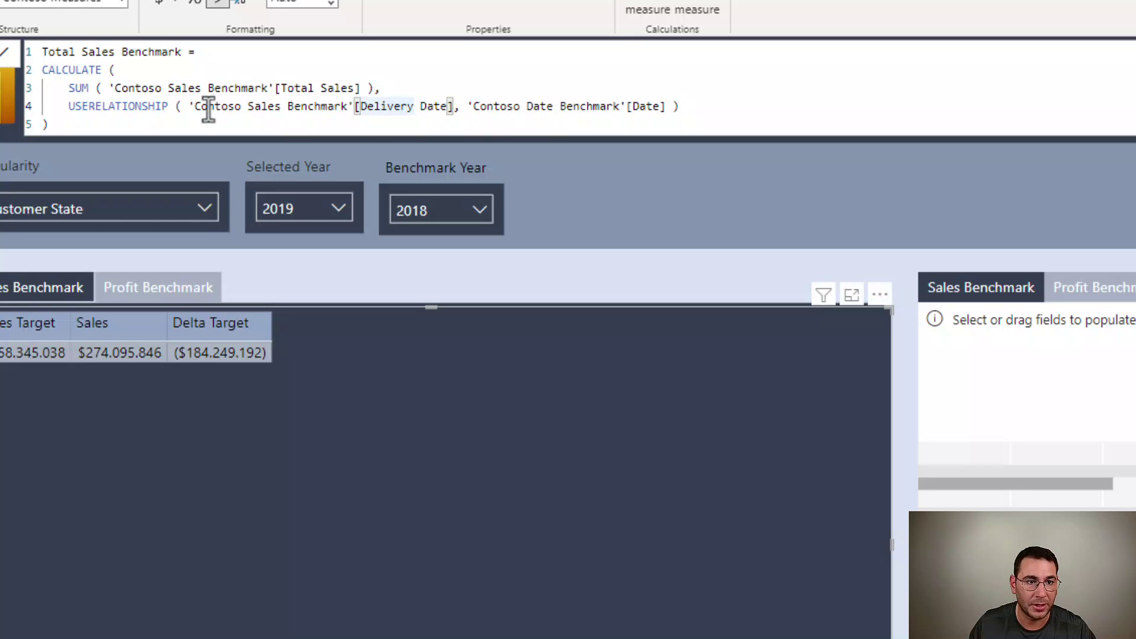
{"action": "left_click_drag", "start_coordinate": [194, 108], "coordinate": [276, 109]}
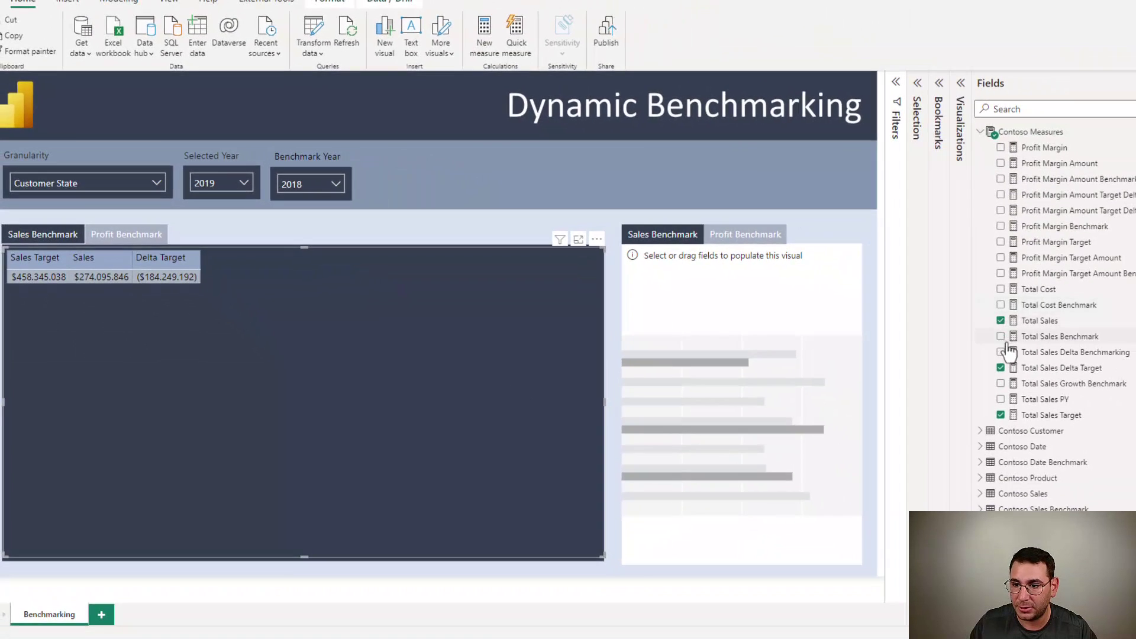
Step: Add the Total Sales Benchmark measure to the table and format it as dollar currency with 0 decimal places
{"action": "left_click", "coordinate": [1000, 337]}
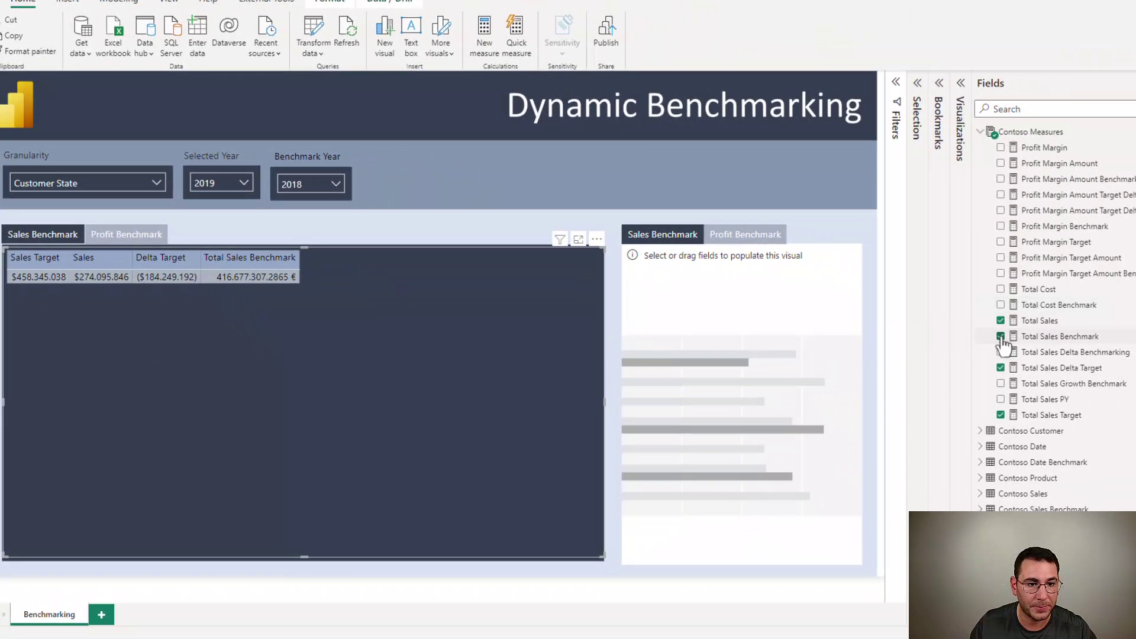
{"action": "left_click", "coordinate": [1084, 337]}
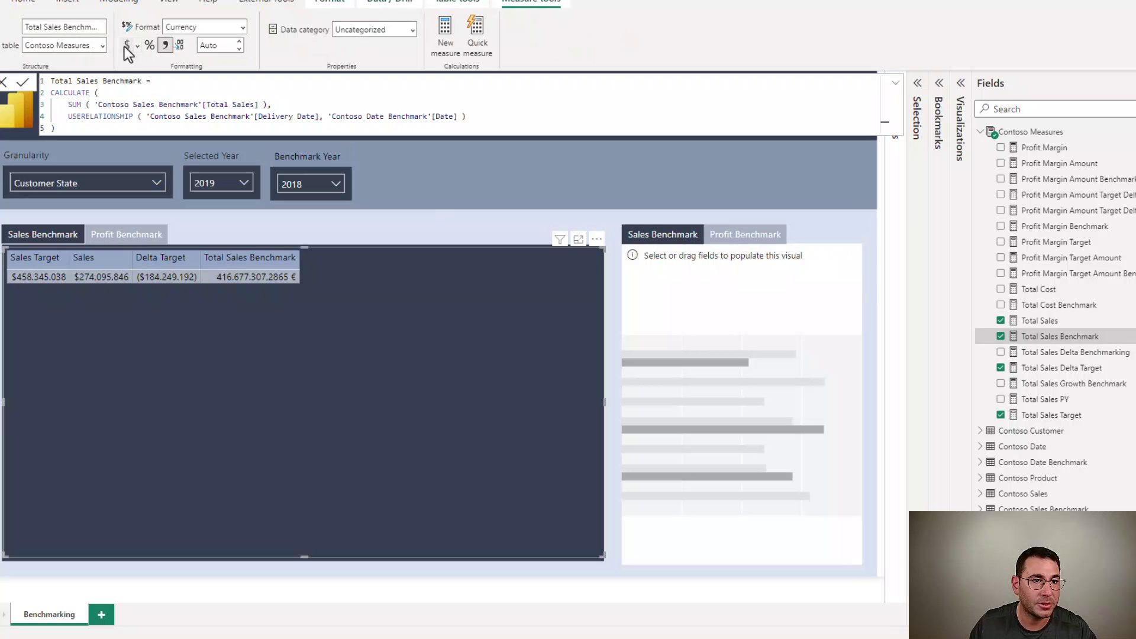
{"action": "left_click", "coordinate": [213, 47]}
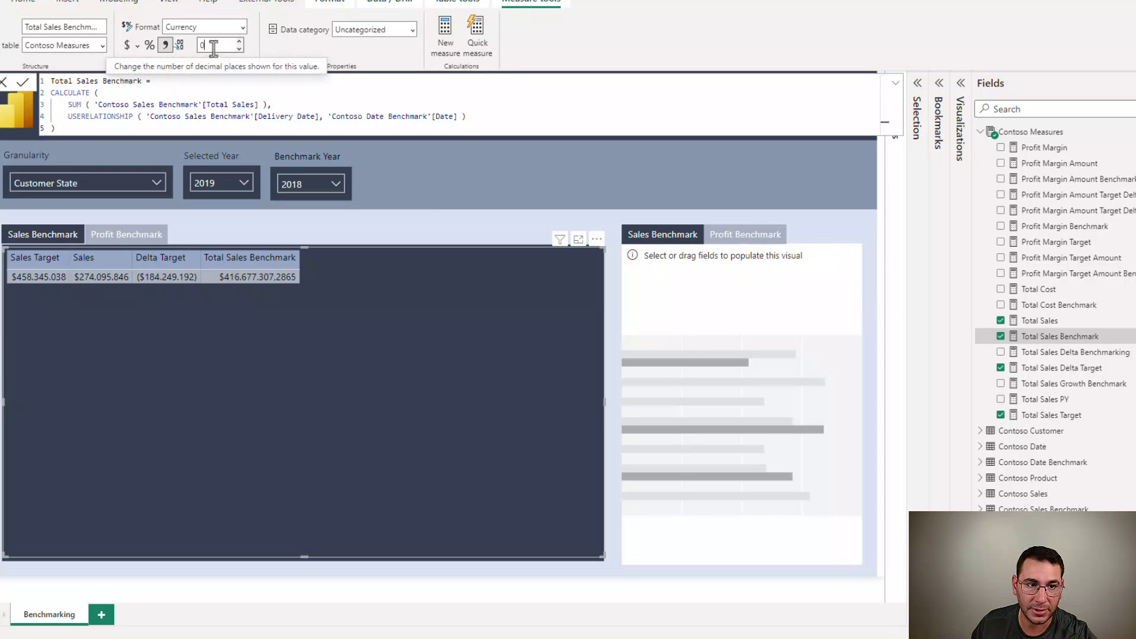
{"action": "key", "text": "BackSpace"}
{"action": "key", "text": "BackSpace"}
{"action": "key", "text": "BackSpace"}
{"action": "key", "text": "BackSpace"}
{"action": "type", "text": "0"}
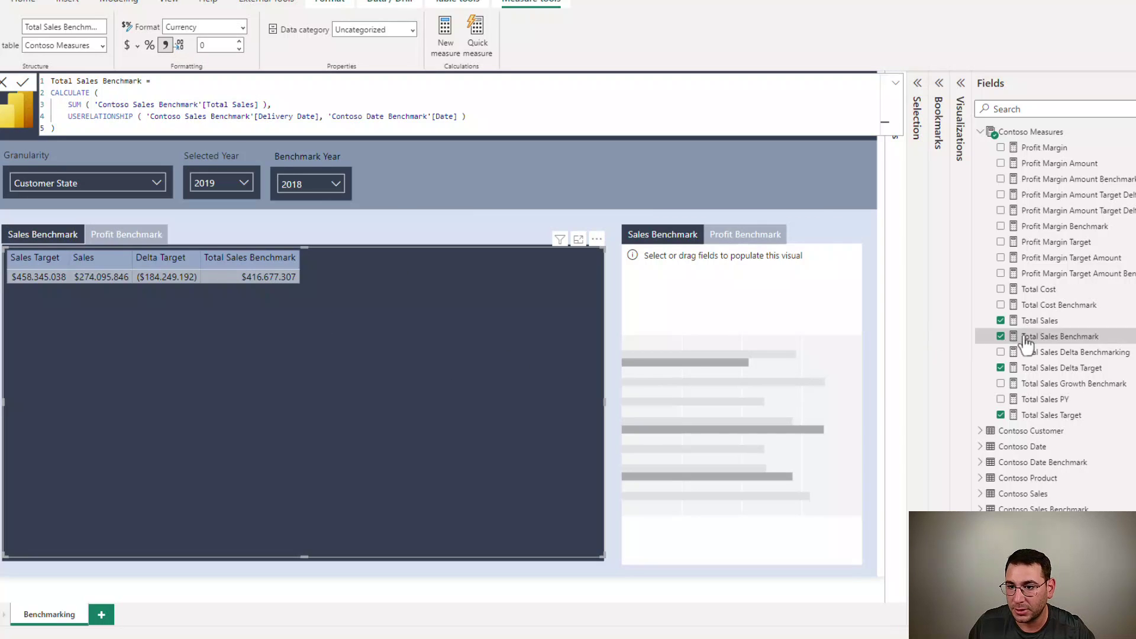
Step: Rename the table's Total Sales Benchmark column to Sales BM
{"action": "left_click", "coordinate": [960, 86]}
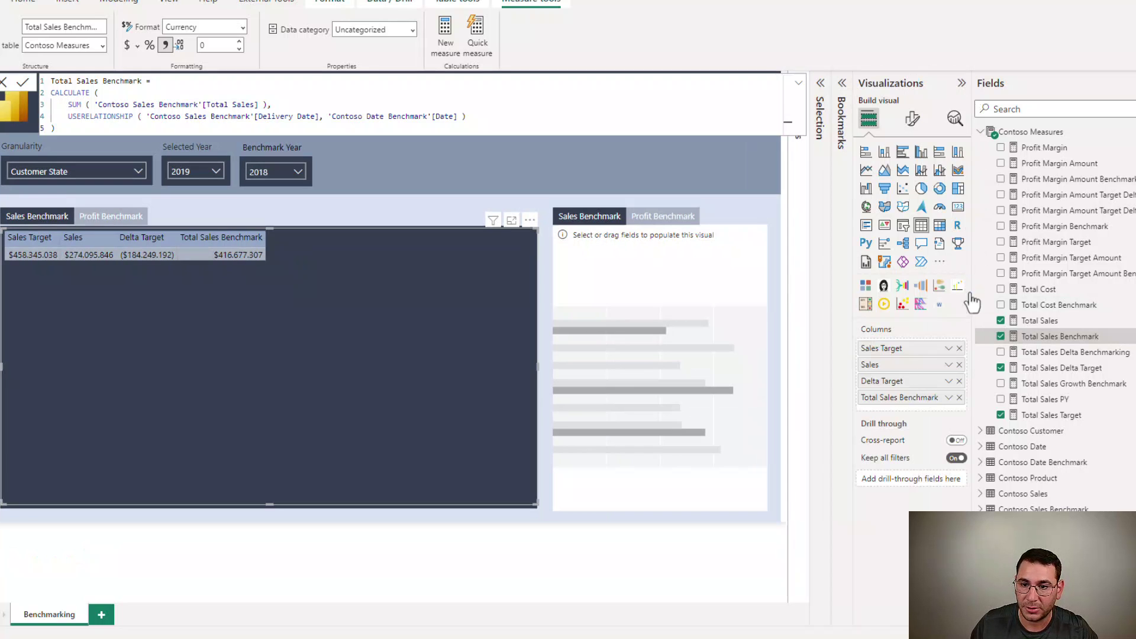
{"action": "double_click", "coordinate": [903, 398]}
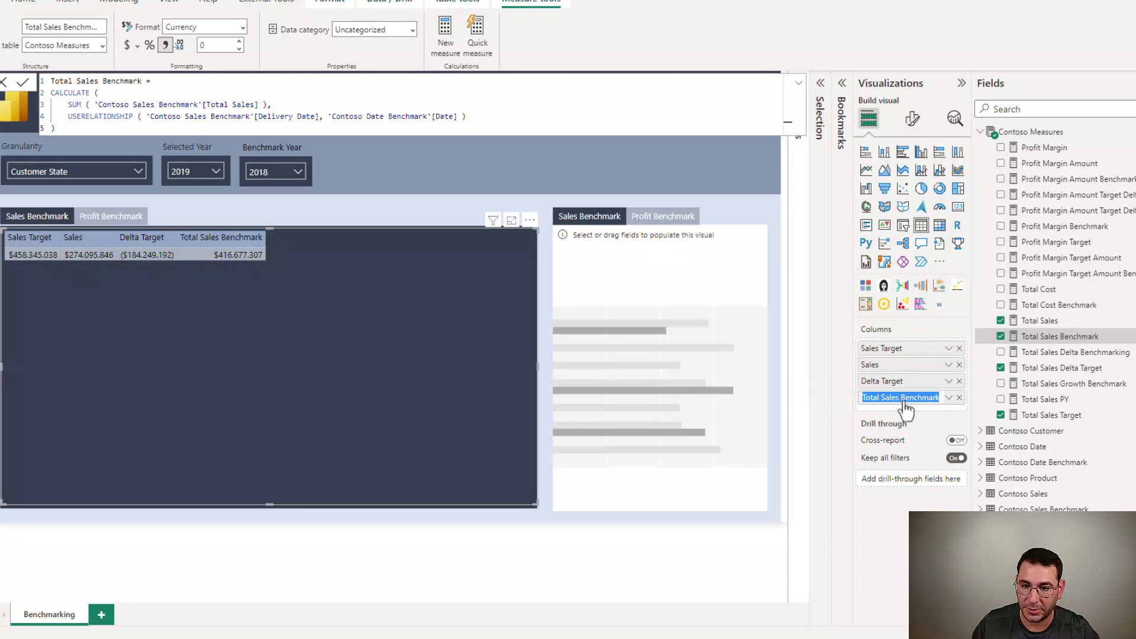
{"action": "left_click", "coordinate": [873, 398]}
{"action": "double_click", "coordinate": [873, 398]}
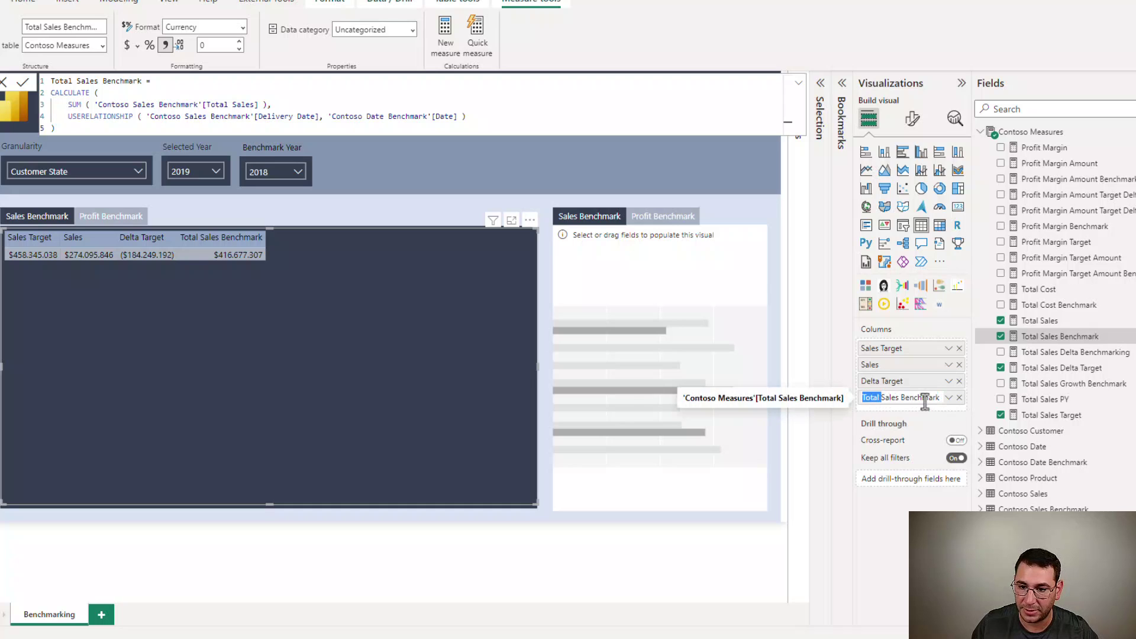
{"action": "key", "text": "BackSpace"}
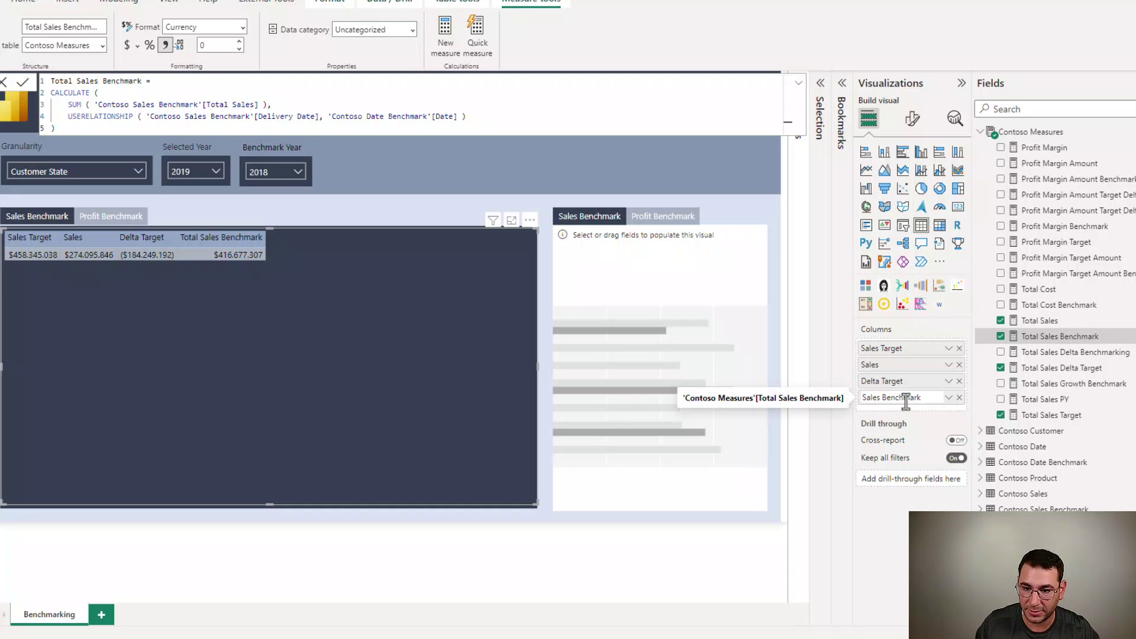
{"action": "double_click", "coordinate": [906, 398]}
{"action": "type", "text": "BM"}
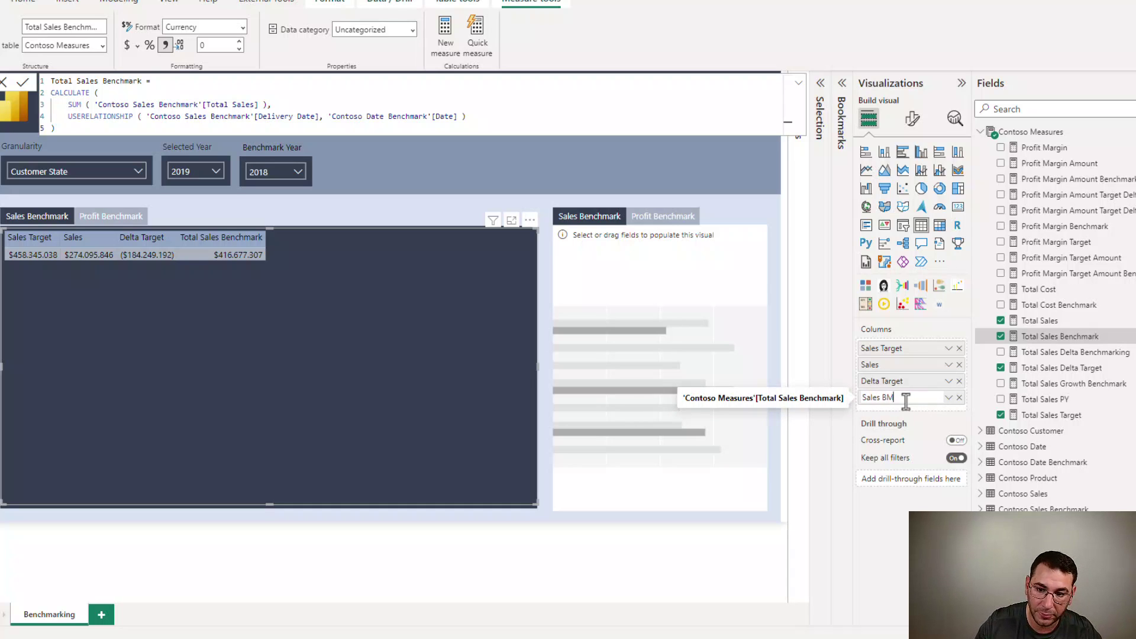
{"action": "key", "text": "Return"}
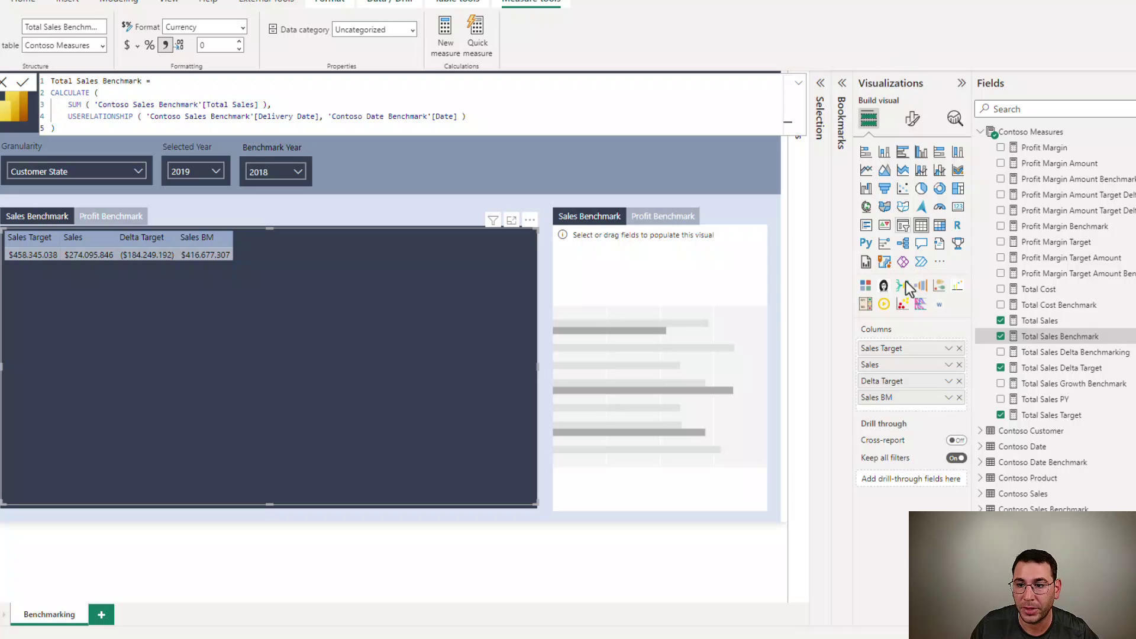
Step: Format the Total Sales Delta Benchmarking measure as dollar currency with 0 decimal places
{"action": "left_click", "coordinate": [1102, 354]}
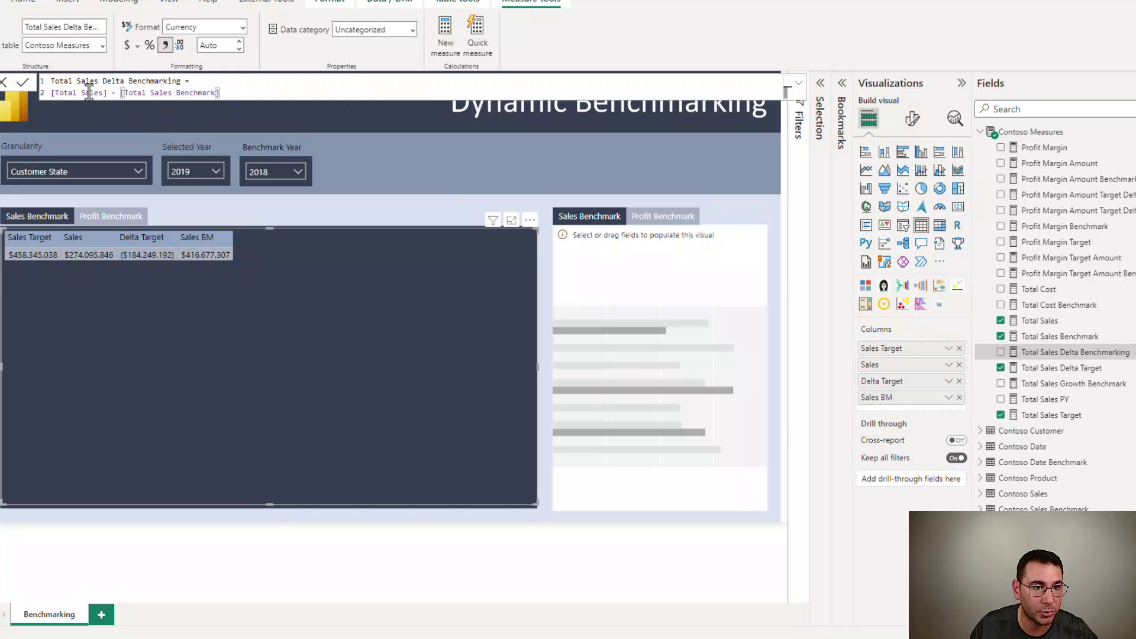
{"action": "left_click_drag", "start_coordinate": [122, 92], "coordinate": [220, 93]}
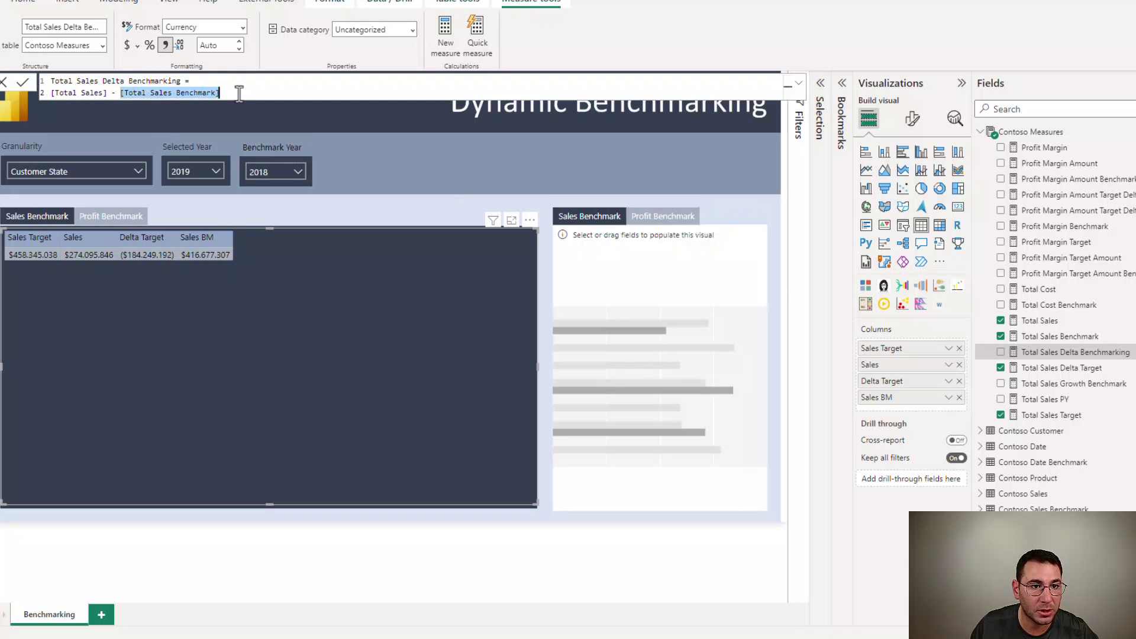
{"action": "left_click", "coordinate": [129, 45]}
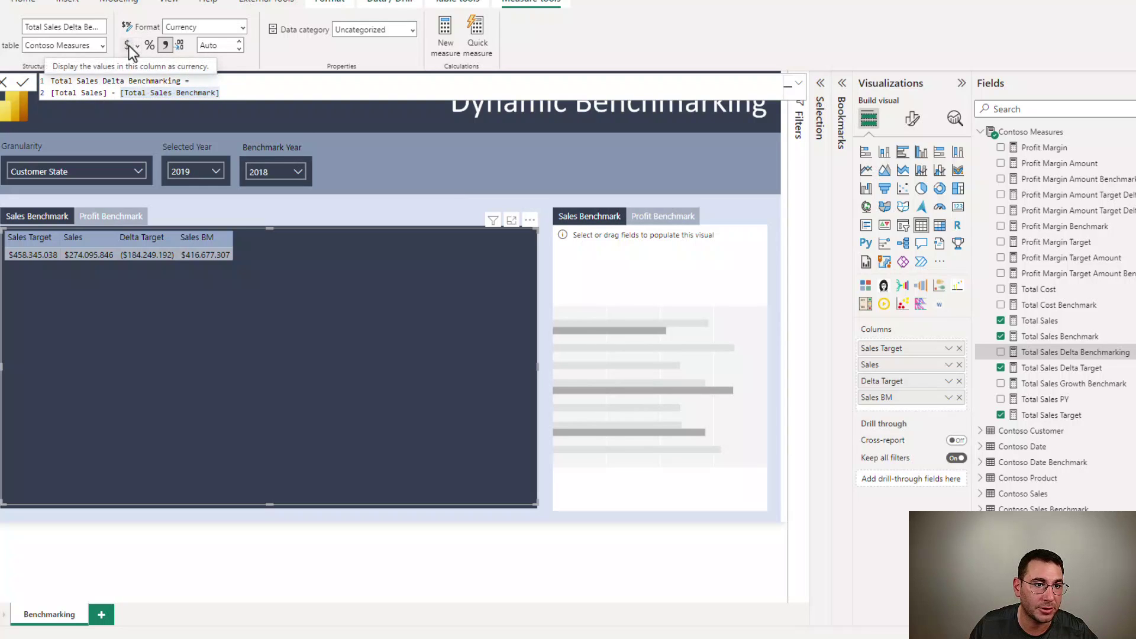
{"action": "left_click", "coordinate": [217, 47]}
{"action": "type", "text": "0"}
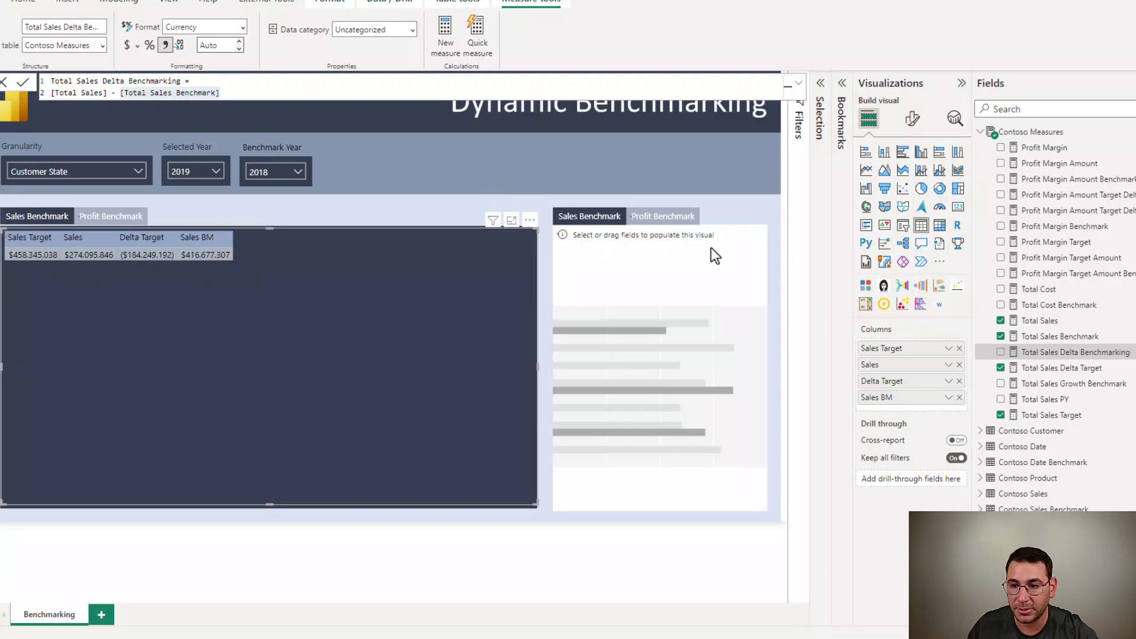
{"action": "key", "text": "Return"}
Step: Add Total Sales Delta Benchmarking as the last column of the table and rename it Sales Delta BM
{"action": "left_click_drag", "start_coordinate": [1041, 357], "coordinate": [926, 408]}
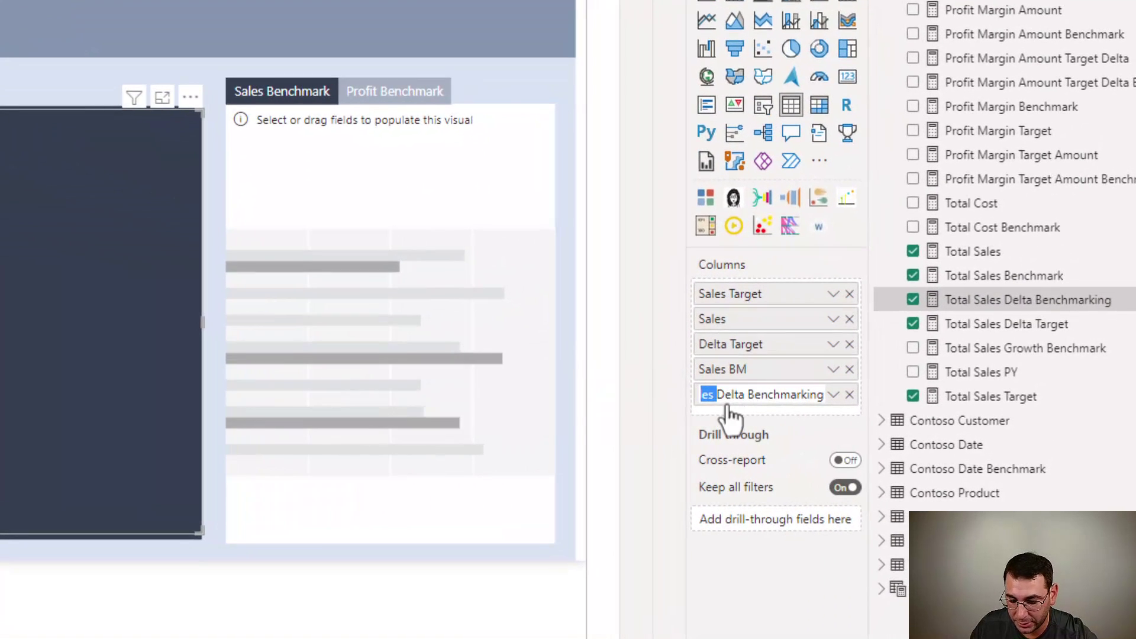
{"action": "type", "text": "S"}
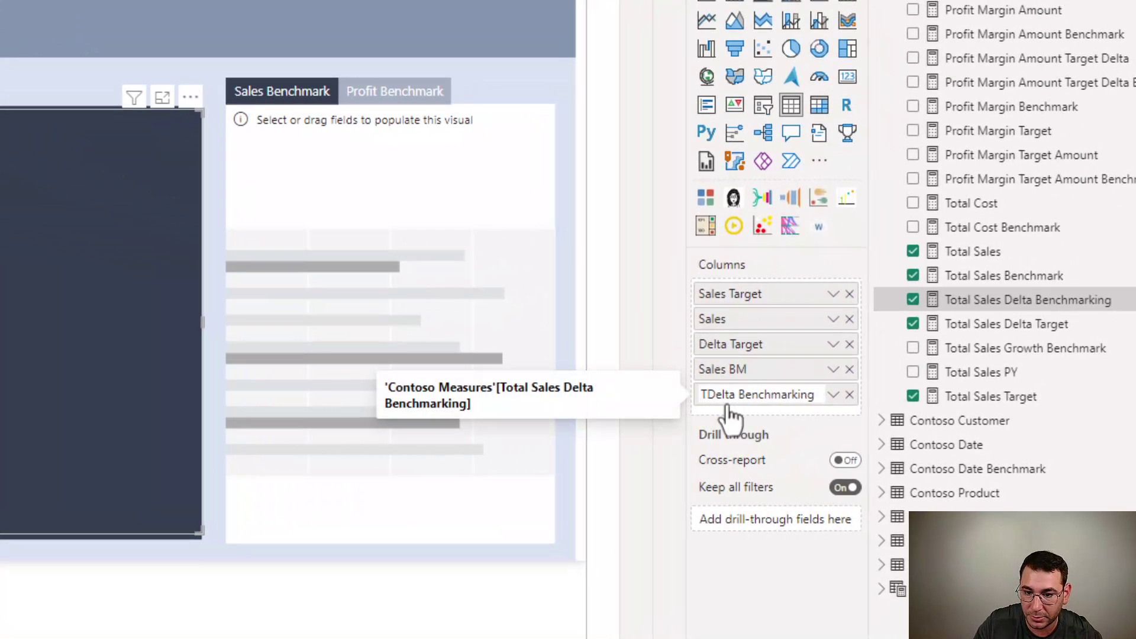
{"action": "type", "text": "ales"}
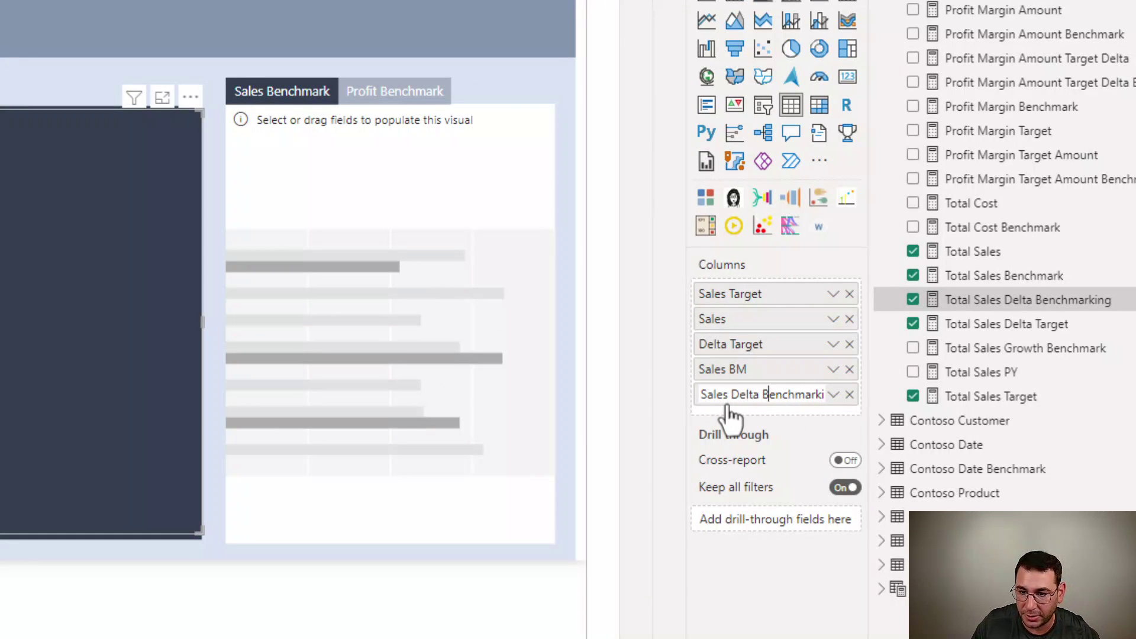
{"action": "key", "text": "shift+End"}
{"action": "key", "text": "Delete"}
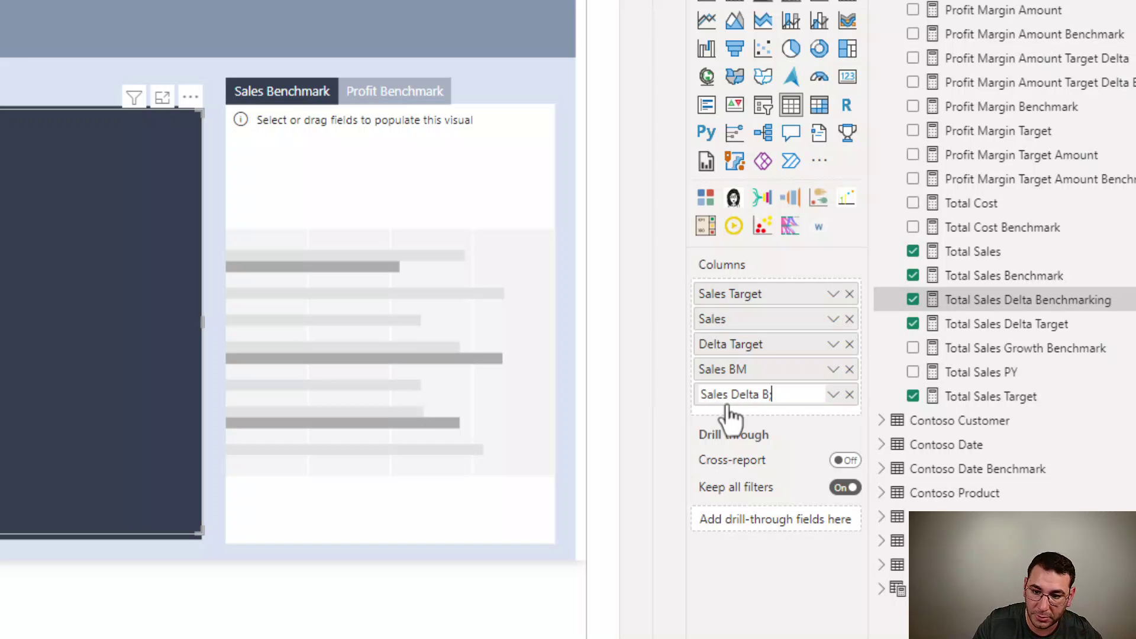
{"action": "type", "text": "M"}
{"action": "key", "text": "Return"}
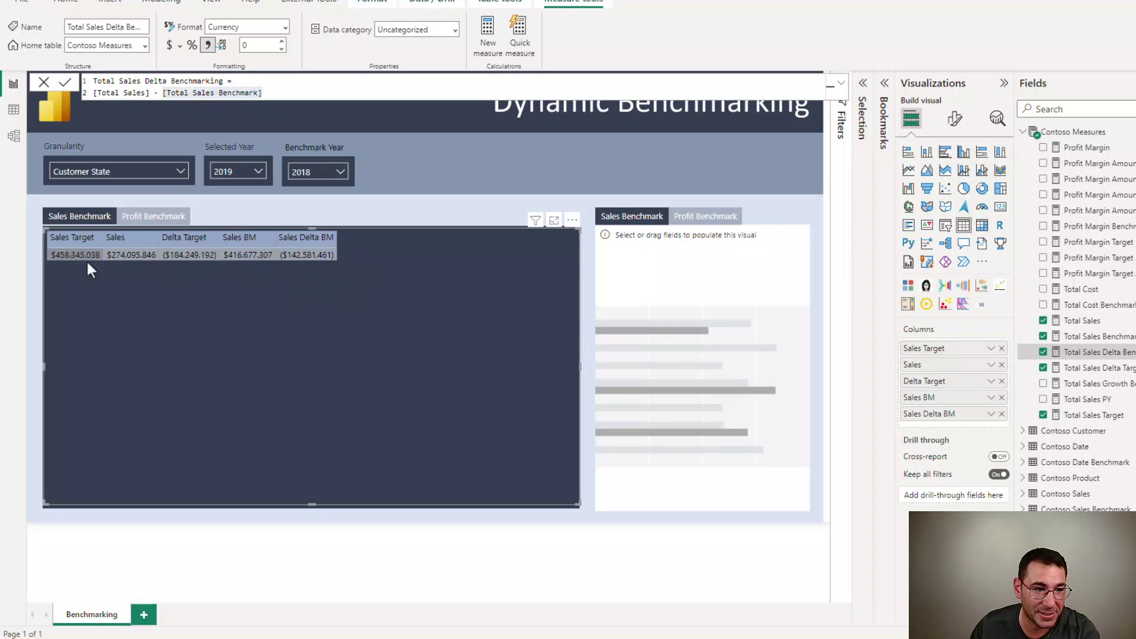
Step: Set the Benchmark Year slicer to 2017 and the Selected Year slicer to 2018
{"action": "left_click", "coordinate": [321, 172]}
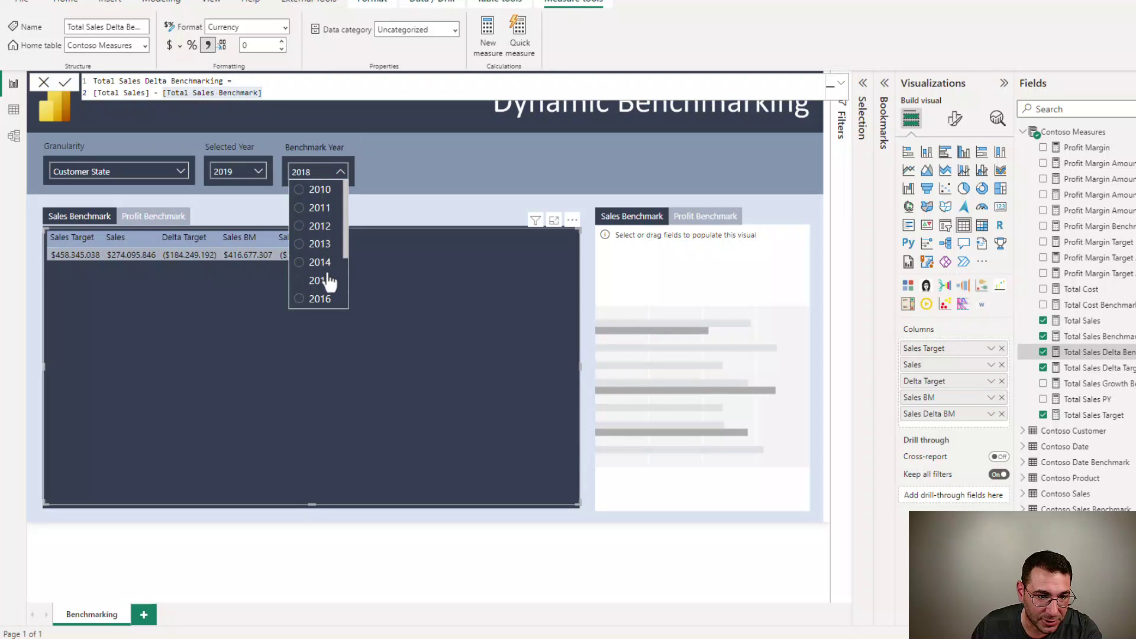
{"action": "scroll", "coordinate": [327, 281], "scroll_direction": "down", "scroll_amount": 1}
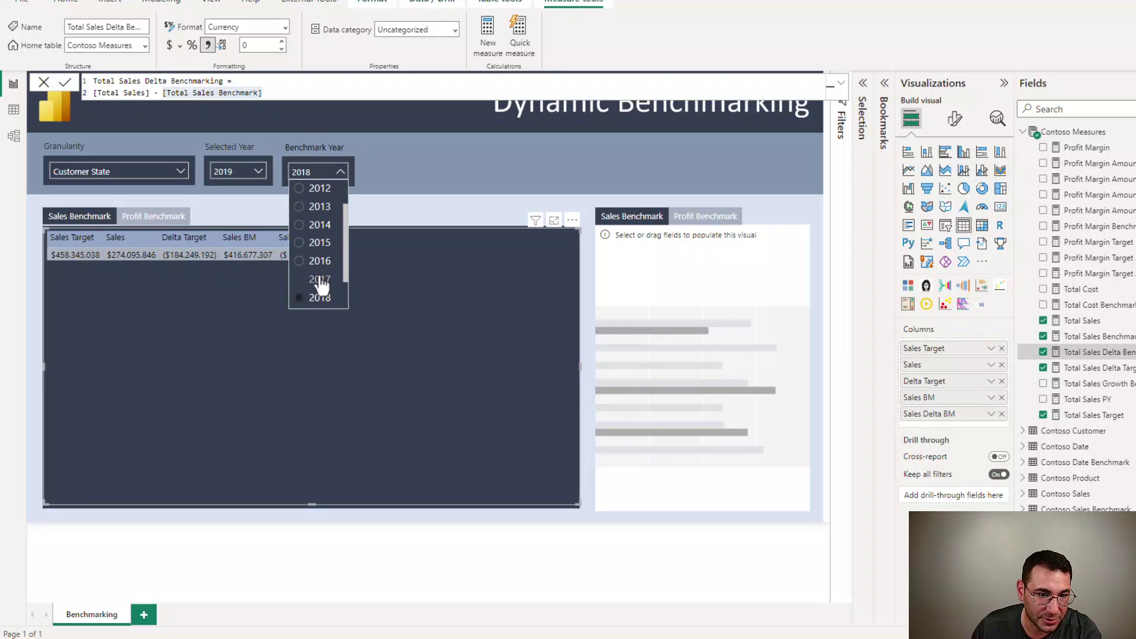
{"action": "left_click", "coordinate": [319, 279]}
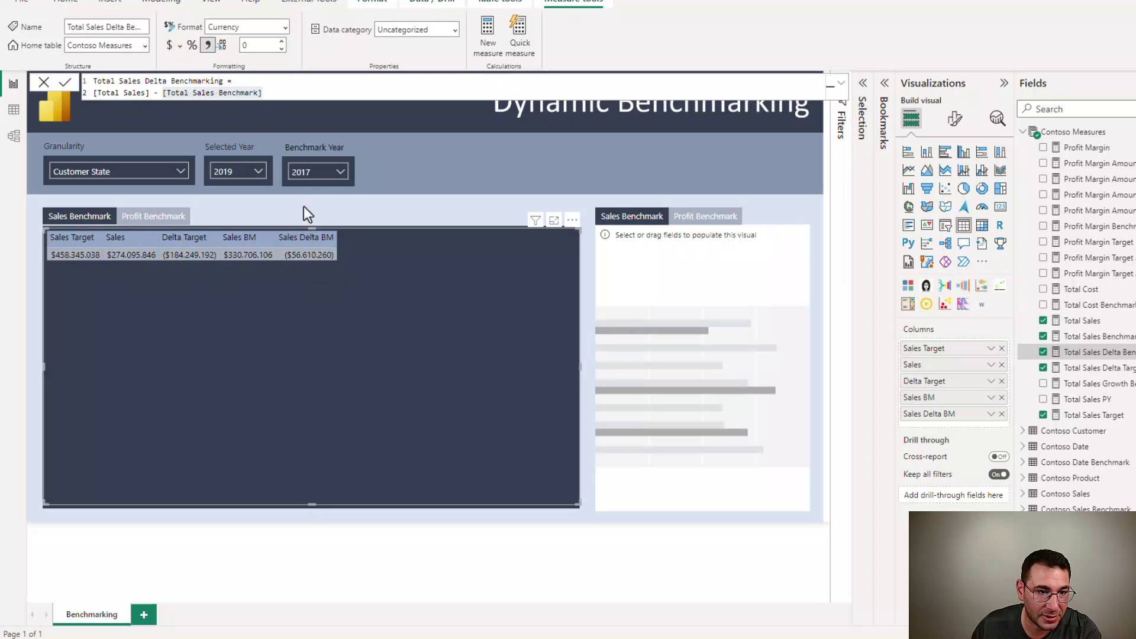
{"action": "left_click", "coordinate": [235, 171]}
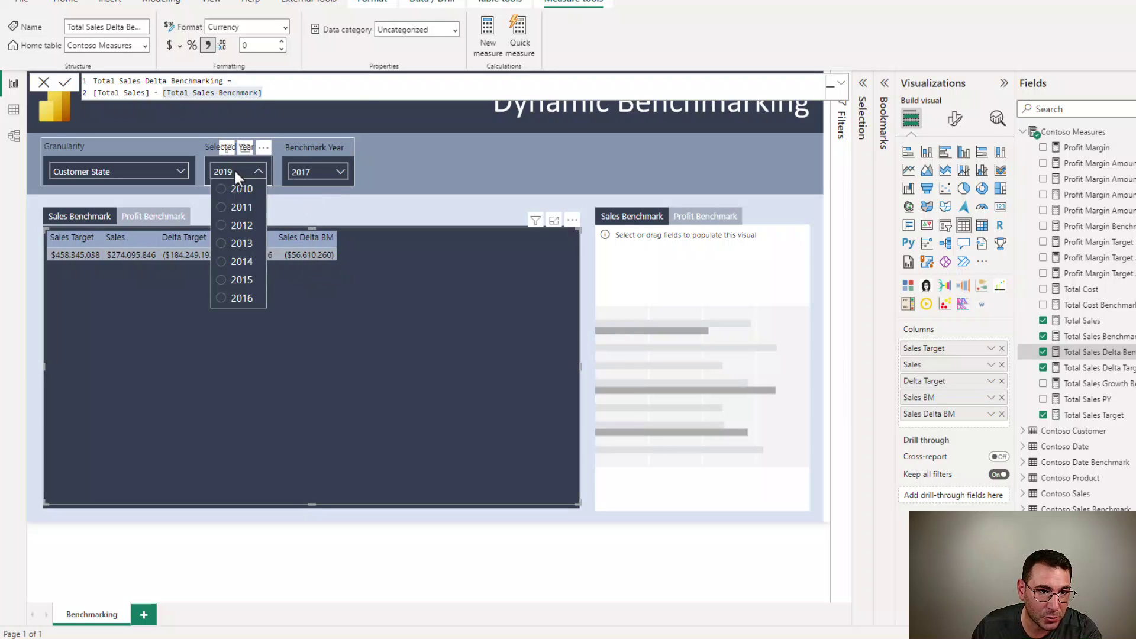
{"action": "scroll", "coordinate": [241, 287], "scroll_direction": "down", "scroll_amount": 3}
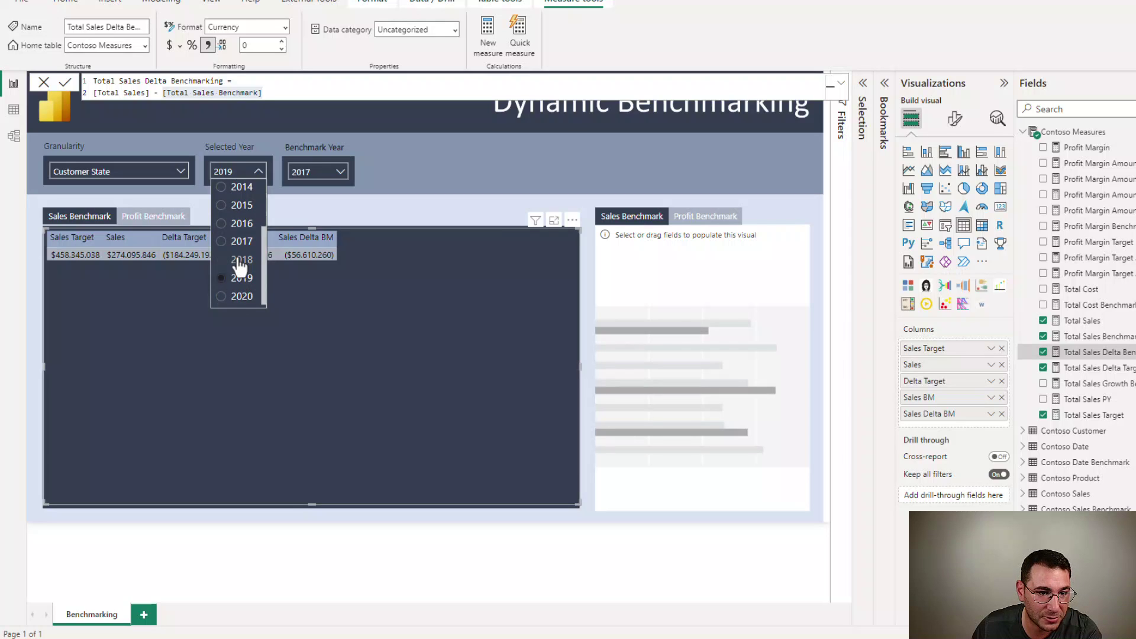
{"action": "left_click", "coordinate": [239, 260]}
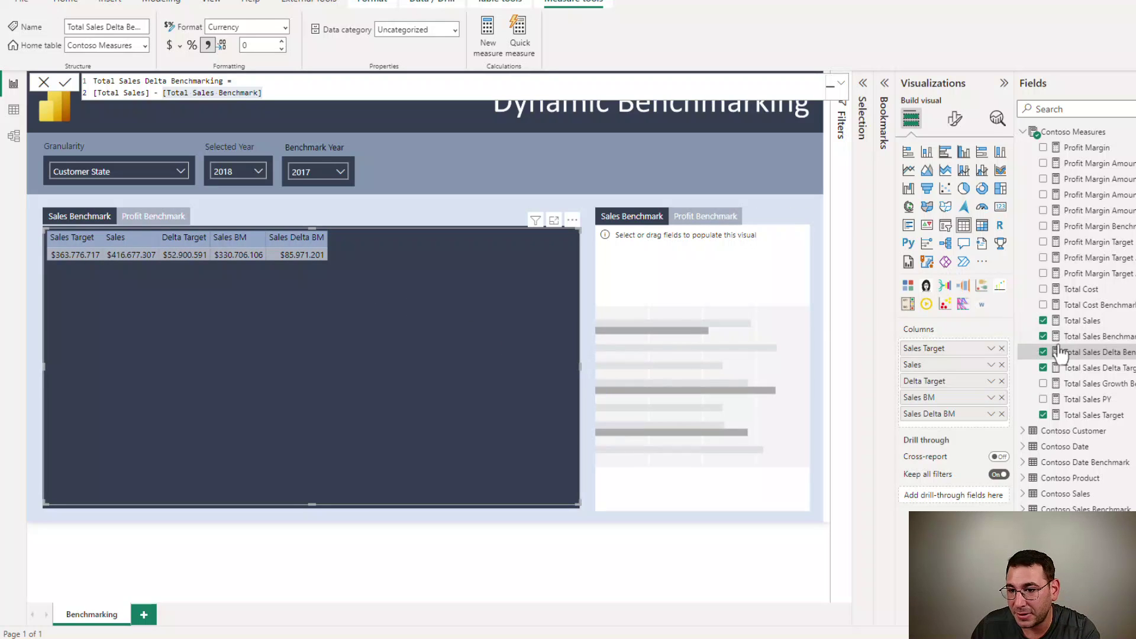
Step: Add the Total Sales Growth Benchmark measure to the table and format it as a percentage with 2 decimal places
{"action": "left_click", "coordinate": [1043, 385]}
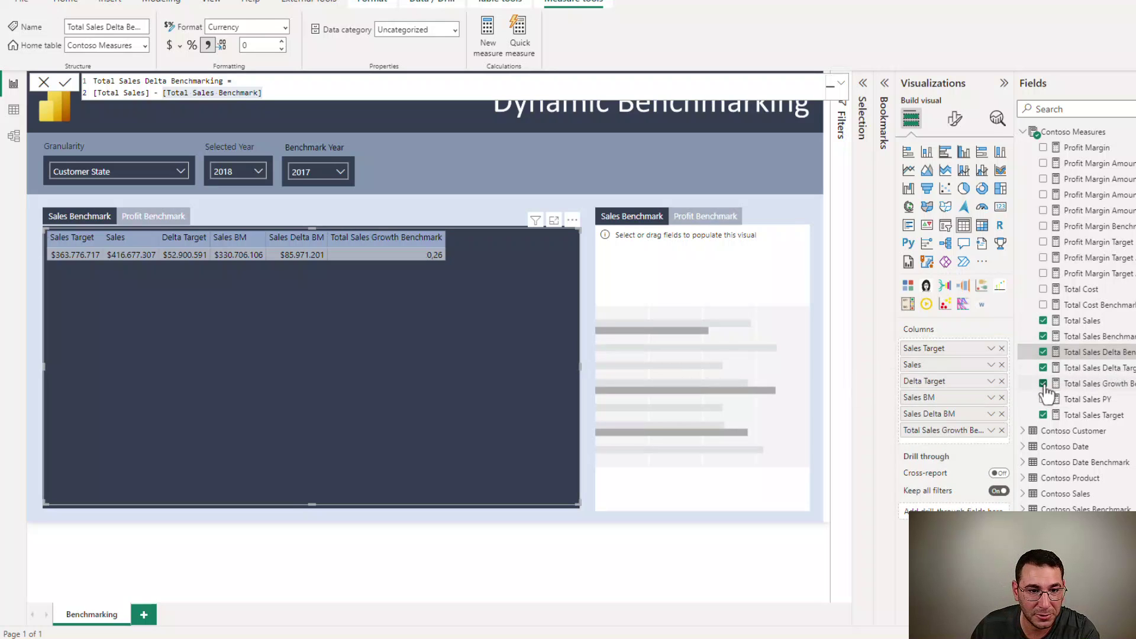
{"action": "left_click", "coordinate": [1103, 385]}
{"action": "left_click", "coordinate": [192, 46]}
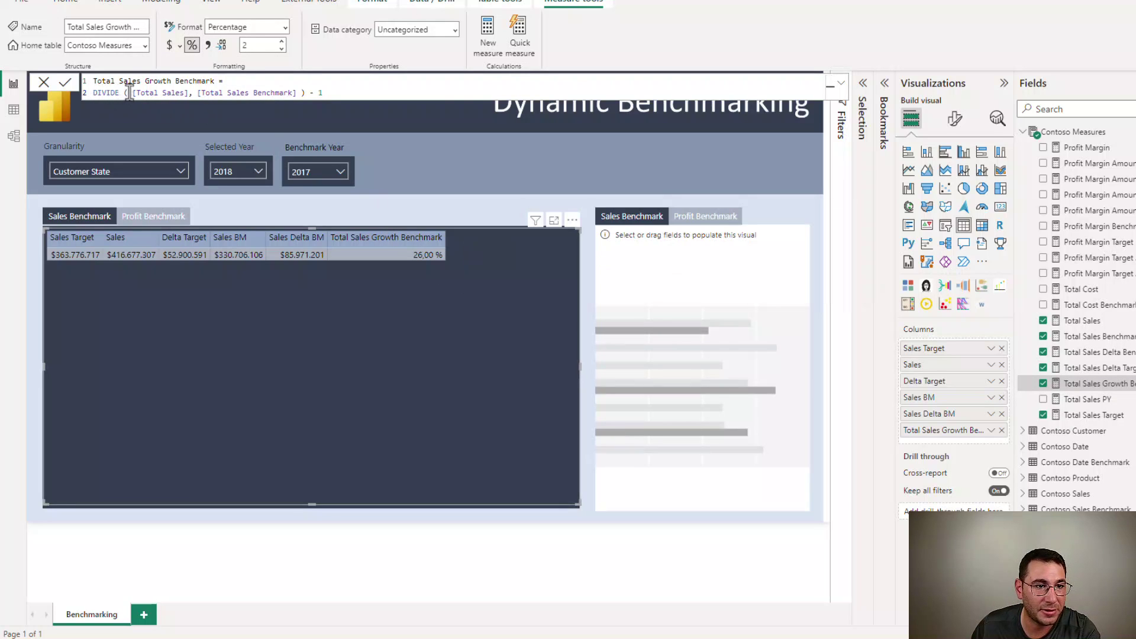
{"action": "left_click_drag", "start_coordinate": [129, 93], "coordinate": [324, 93]}
{"action": "left_click", "coordinate": [198, 93]}
{"action": "left_click", "coordinate": [308, 93]}
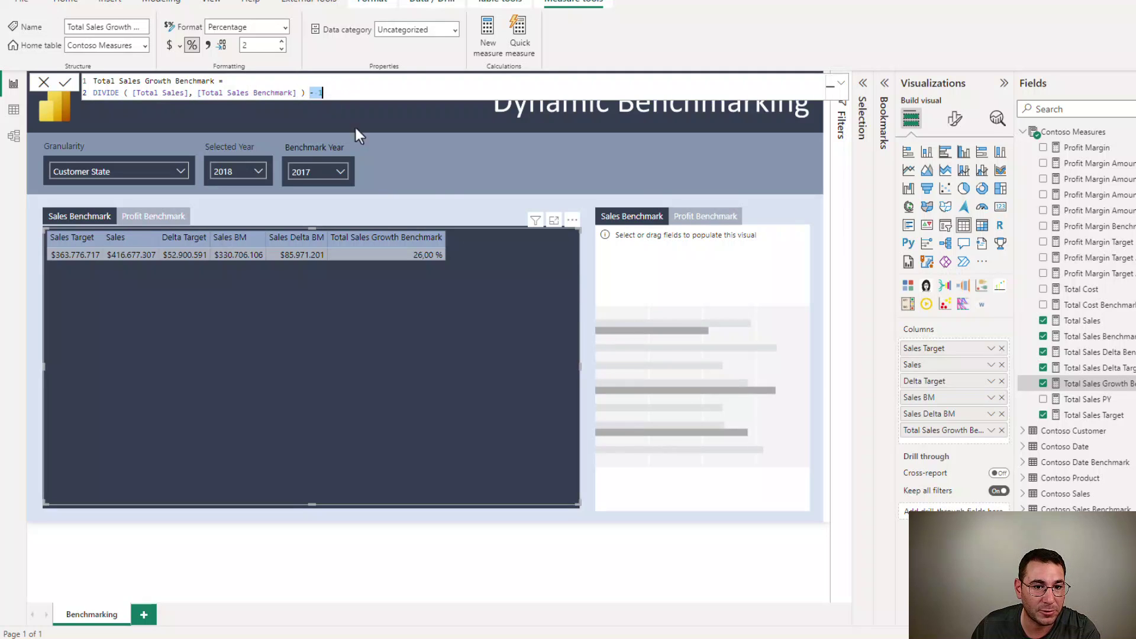
{"action": "left_click", "coordinate": [497, 326]}
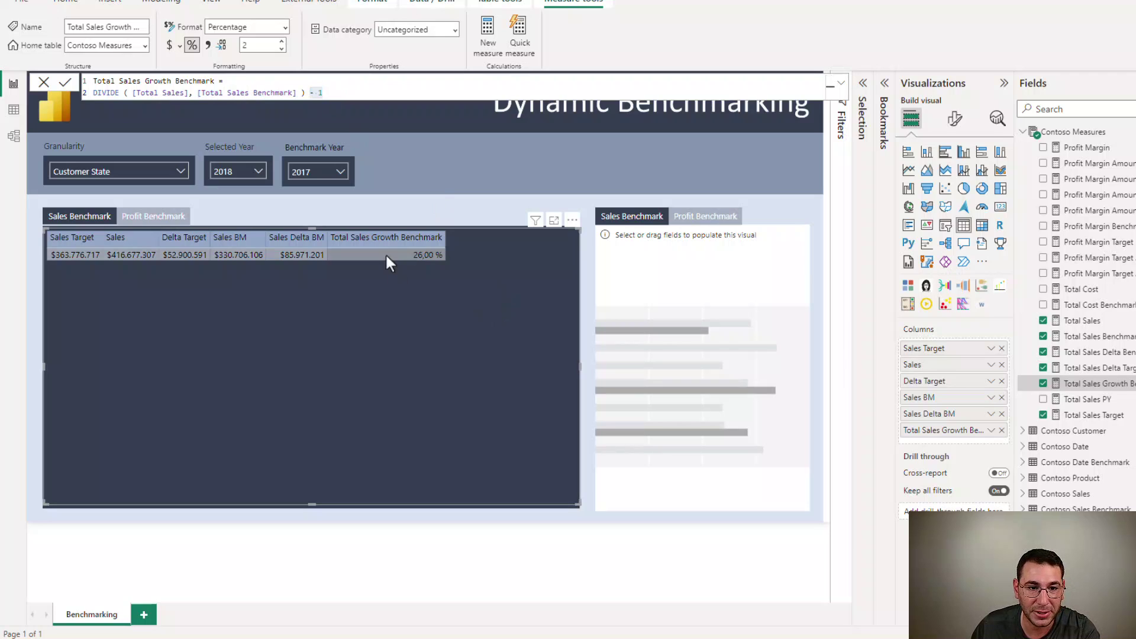
{"action": "left_click", "coordinate": [249, 44]}
{"action": "type", "text": "2"}
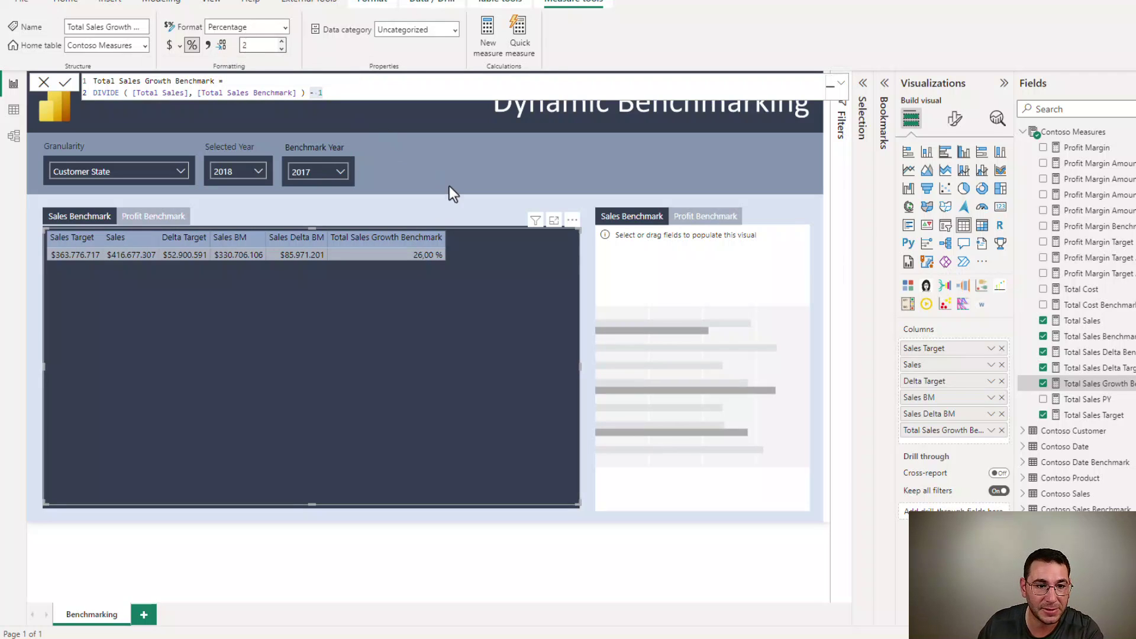
Step: Set the Total Sales Growth Benchmark measure's percentage format to 0 decimal places
{"action": "key", "text": "BackSpace"}
{"action": "type", "text": "0"}
{"action": "key", "text": "Return"}
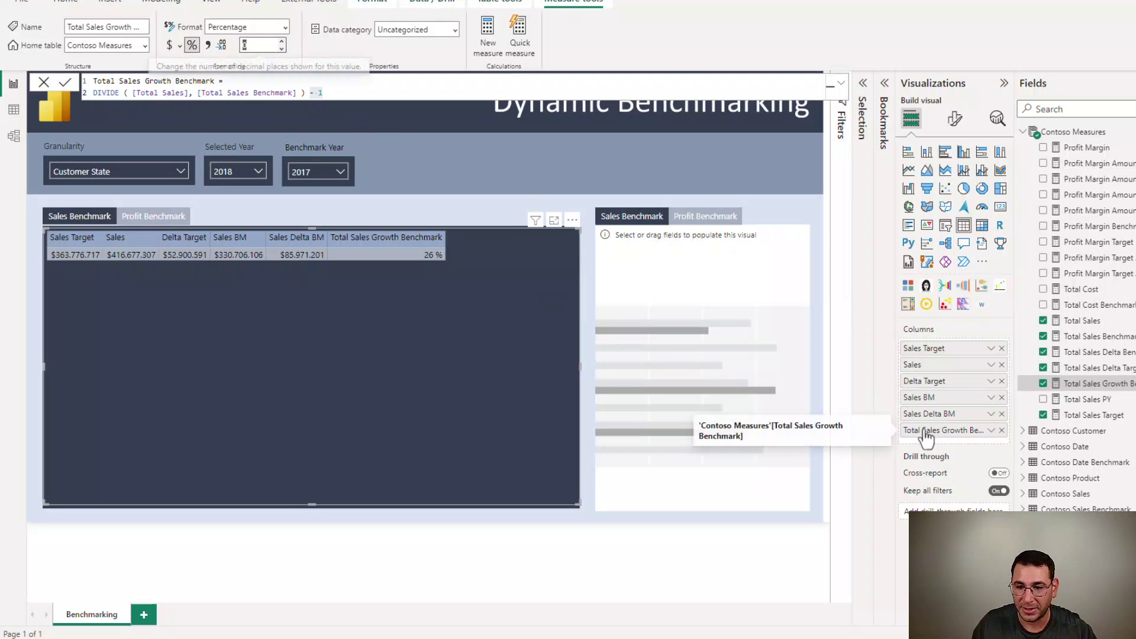
Step: Rename the Total Sales Growth Benchmark column in the table to Sales Growth BM
{"action": "double_click", "coordinate": [924, 431]}
{"action": "left_click", "coordinate": [916, 430]}
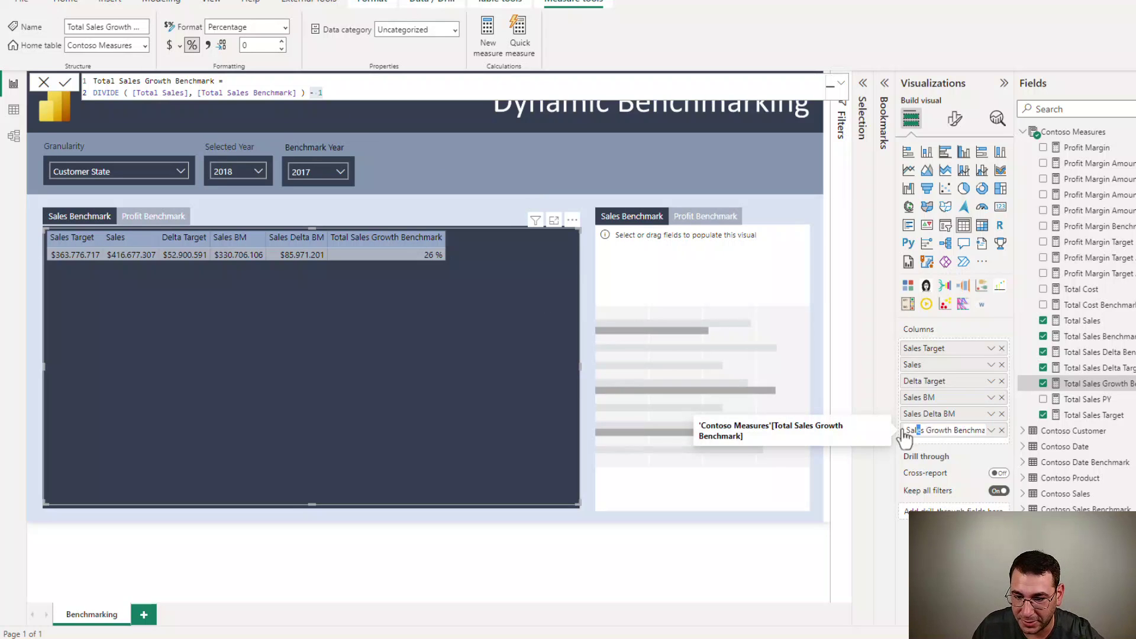
{"action": "left_click", "coordinate": [911, 430]}
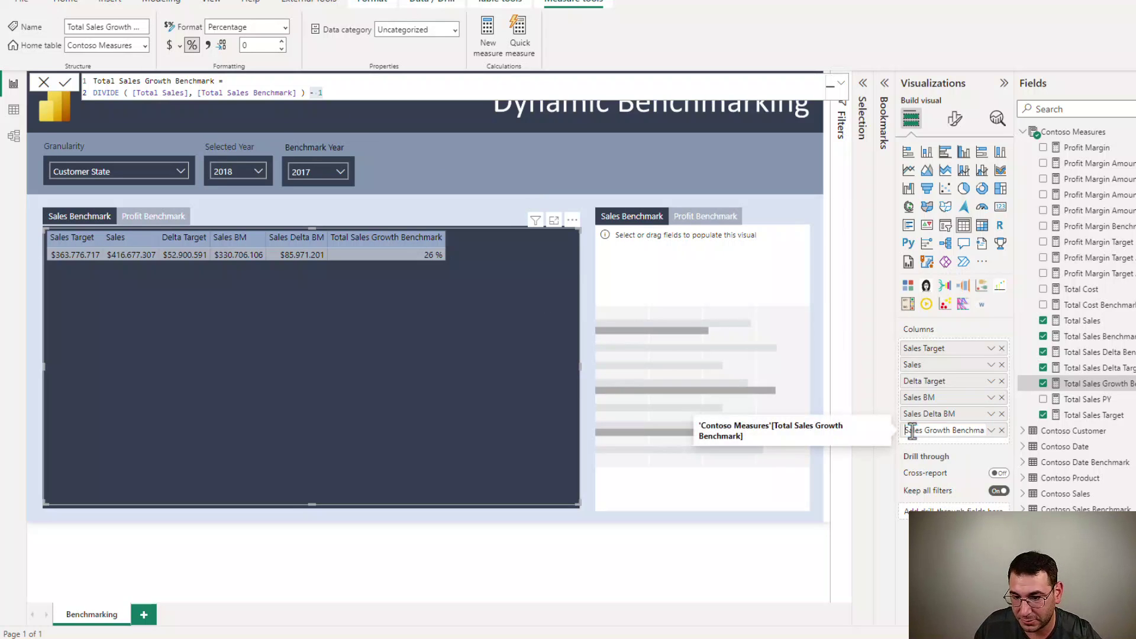
{"action": "double_click", "coordinate": [960, 431]}
{"action": "type", "text": "B"}
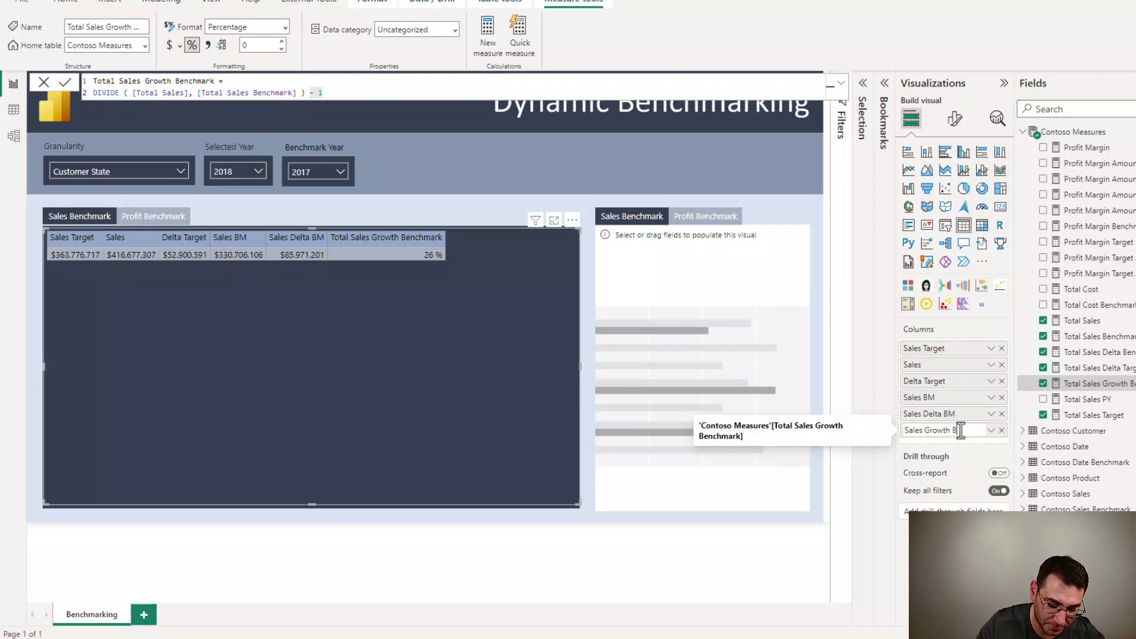
{"action": "type", "text": "M"}
{"action": "key", "text": "Return"}
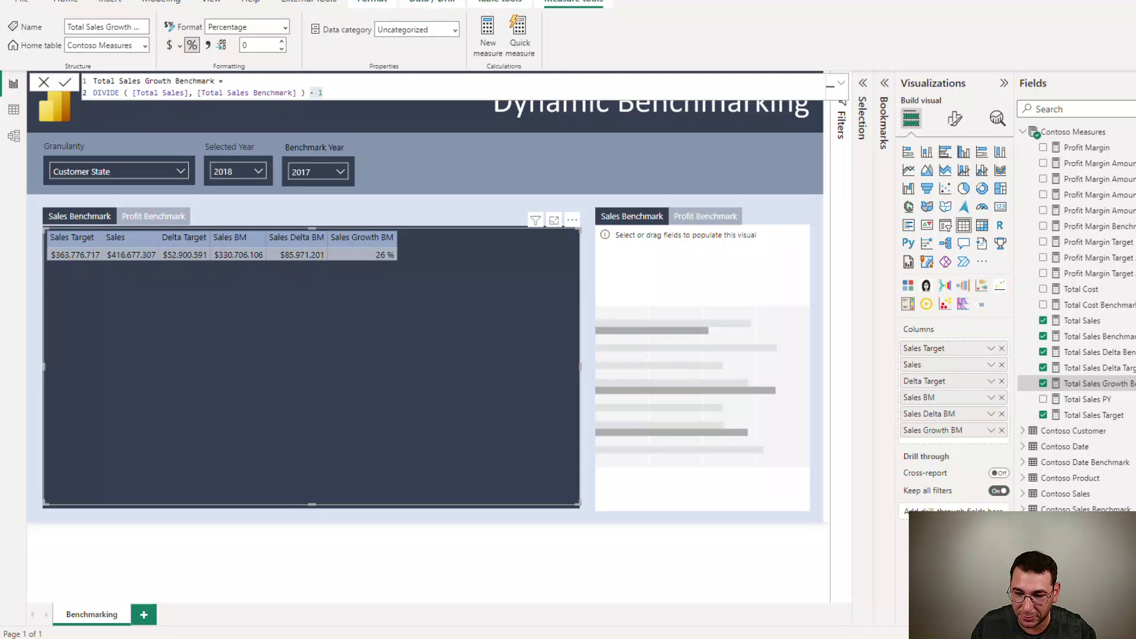
Step: Add the Granularity field as the table's first column and set the Granularity slicer to Category
{"action": "left_click_drag", "start_coordinate": [1113, 558], "coordinate": [964, 343]}
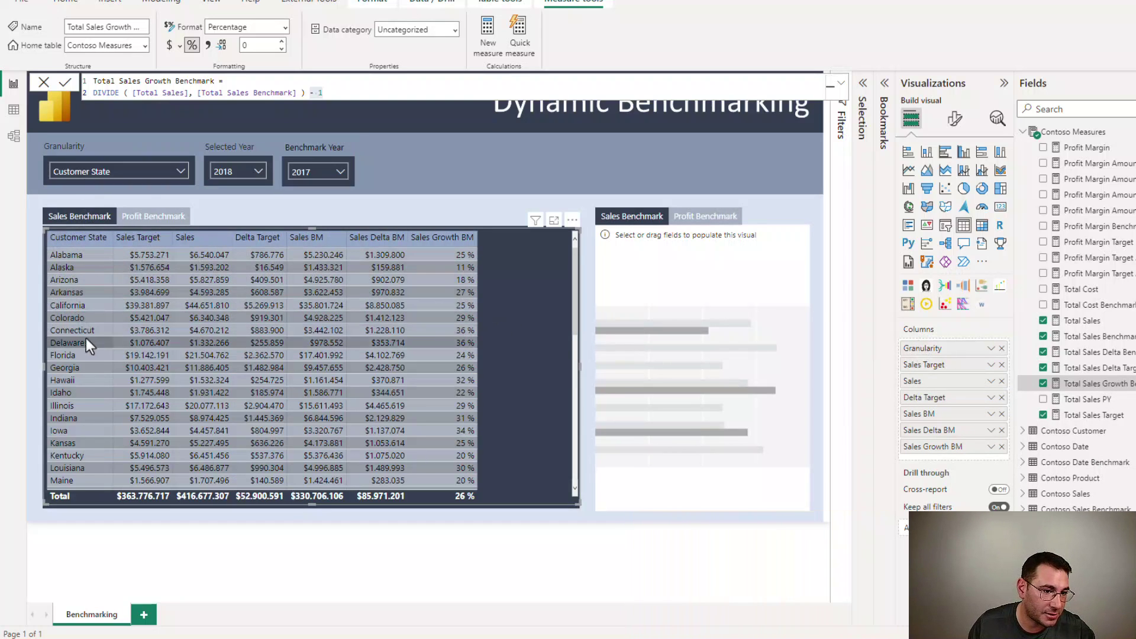
{"action": "left_click", "coordinate": [128, 172]}
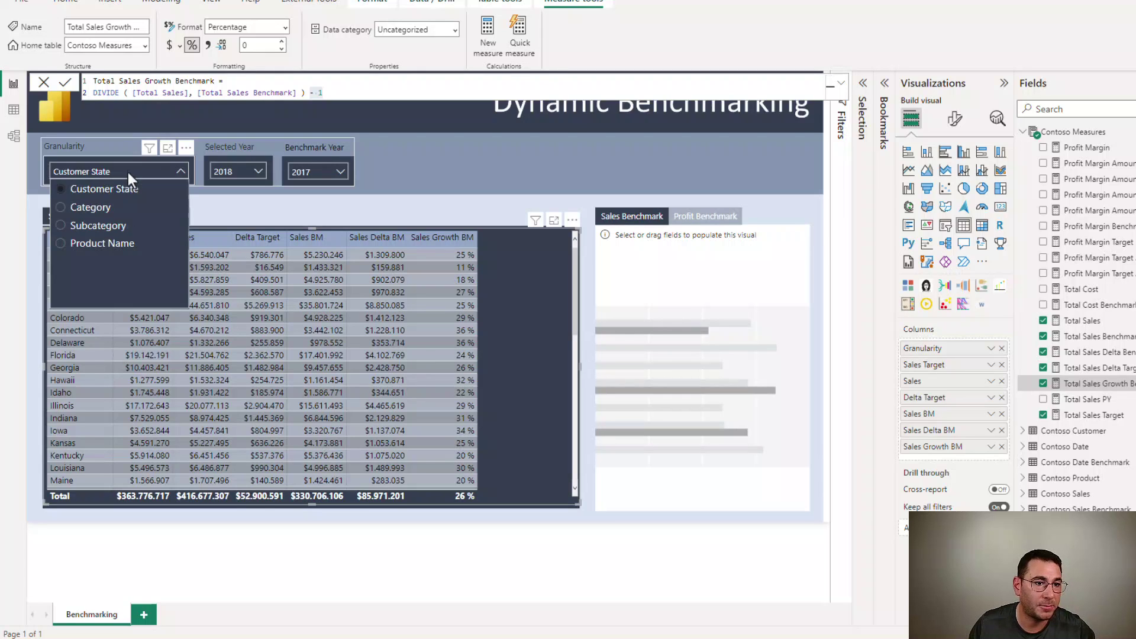
{"action": "left_click", "coordinate": [99, 209]}
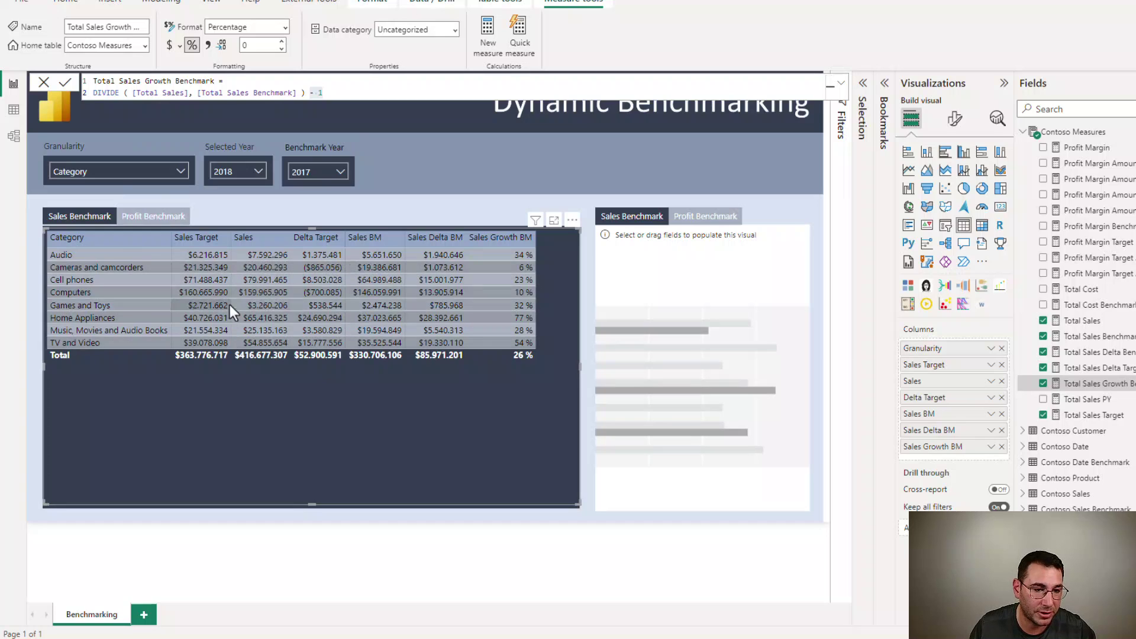
Step: Set the Granularity slicer to Product Name and narrow the table's Product Name column so all the sales columns fit
{"action": "left_click", "coordinate": [108, 173]}
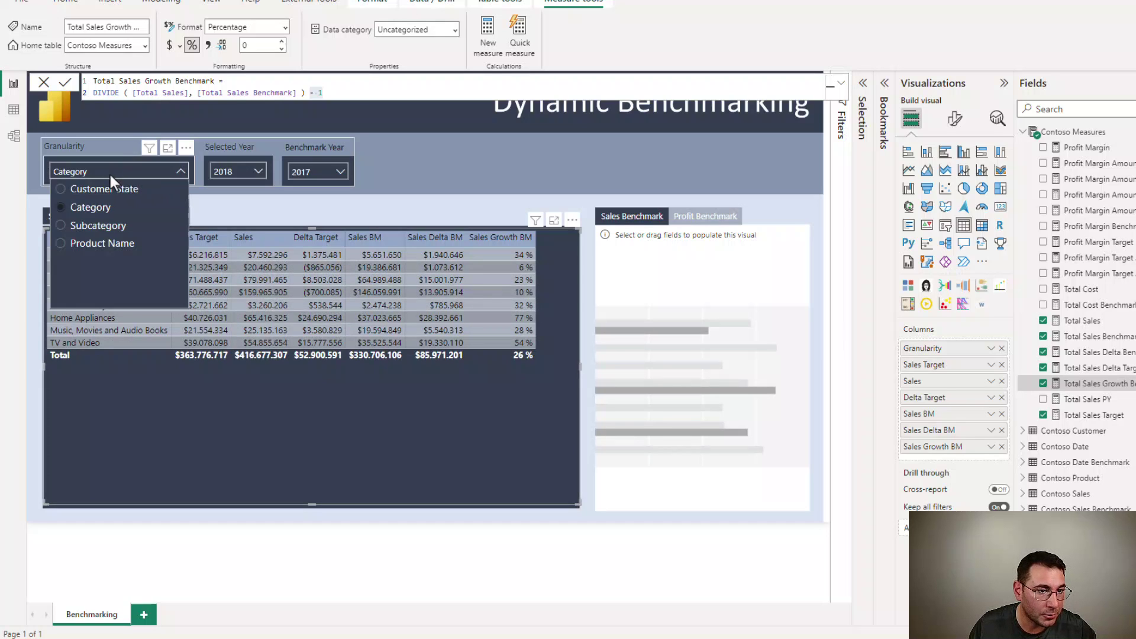
{"action": "left_click", "coordinate": [106, 245]}
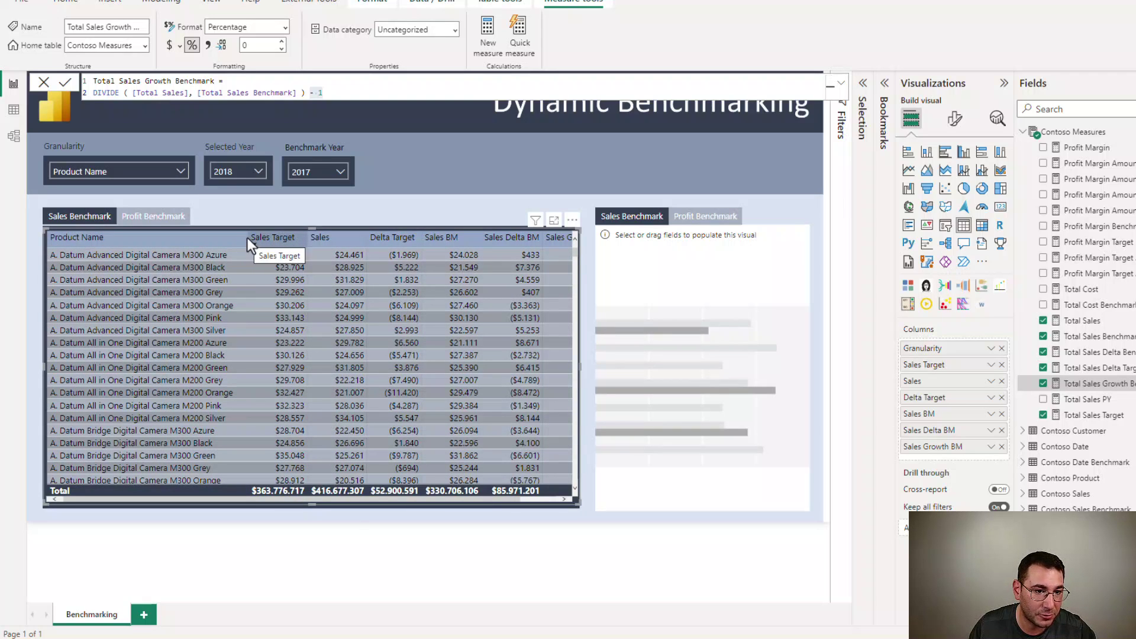
{"action": "left_click_drag", "start_coordinate": [248, 238], "coordinate": [204, 242]}
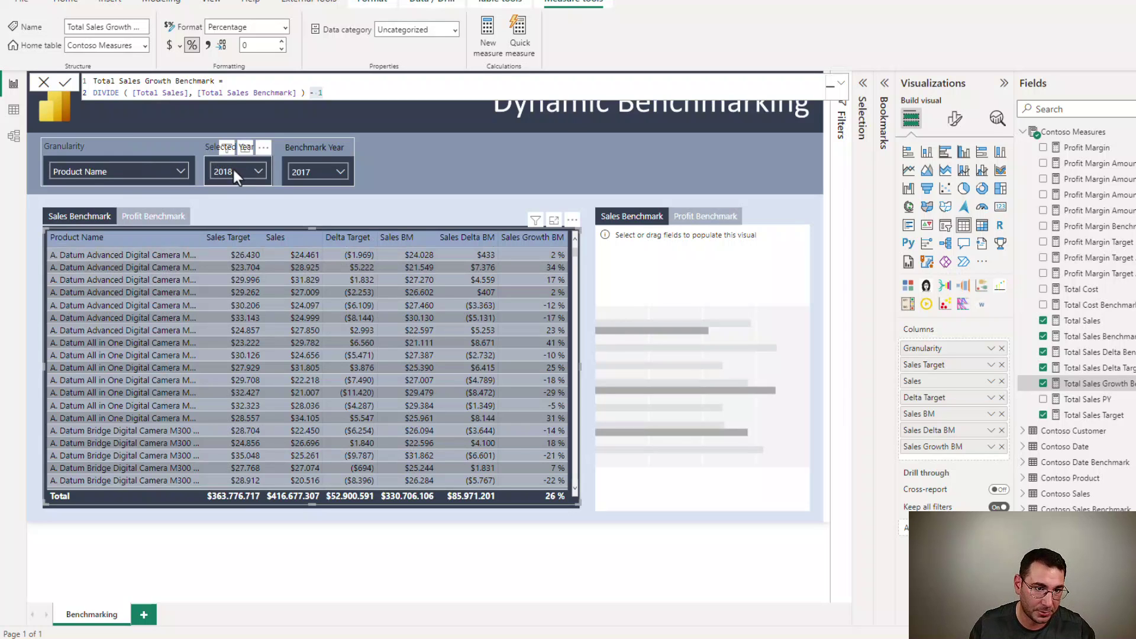
Step: Examine the table relationships in the data model and return to the report page
{"action": "left_click", "coordinate": [14, 137]}
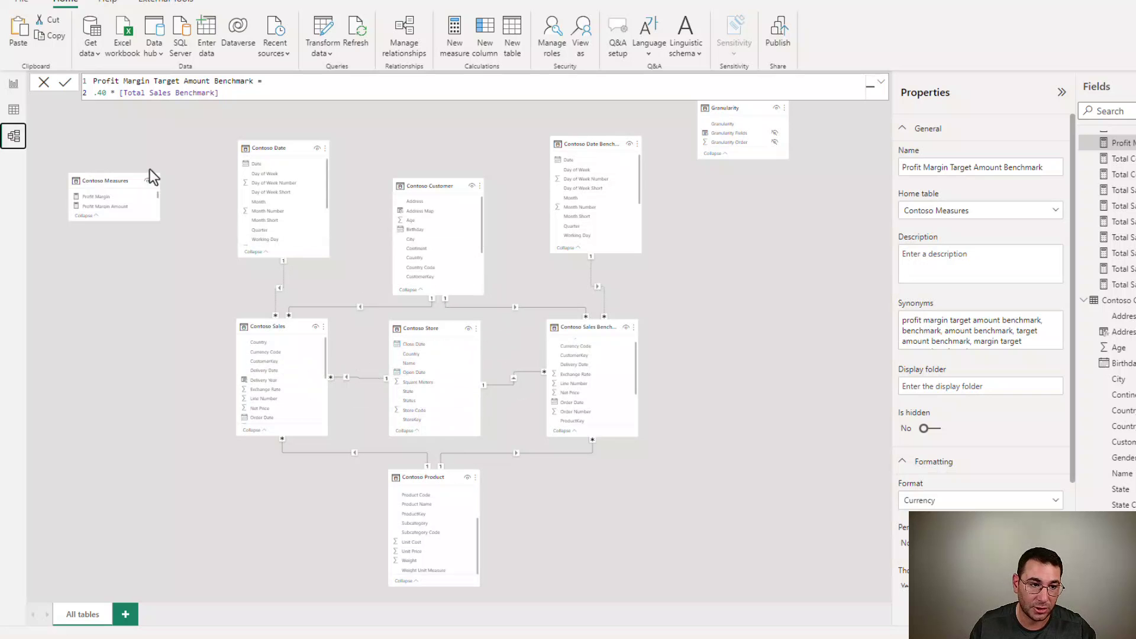
{"action": "left_click", "coordinate": [12, 83]}
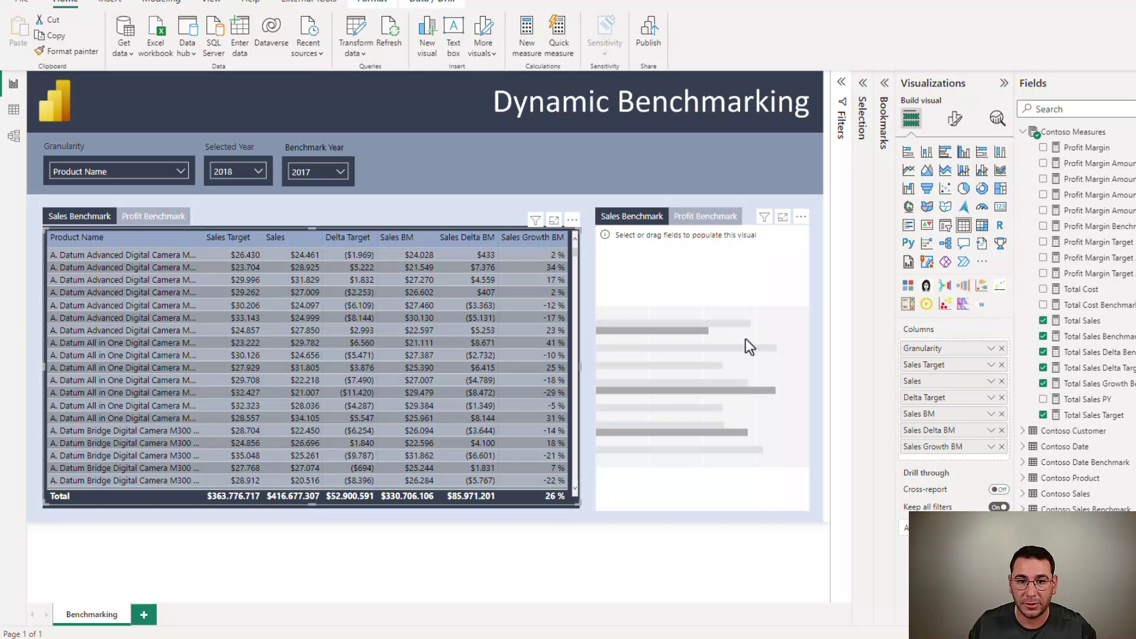
Step: Fill the empty bar chart with Total Sales and Total Sales Benchmark by Granularity, coloring the bars dark orange and off-white
{"action": "left_click", "coordinate": [748, 310]}
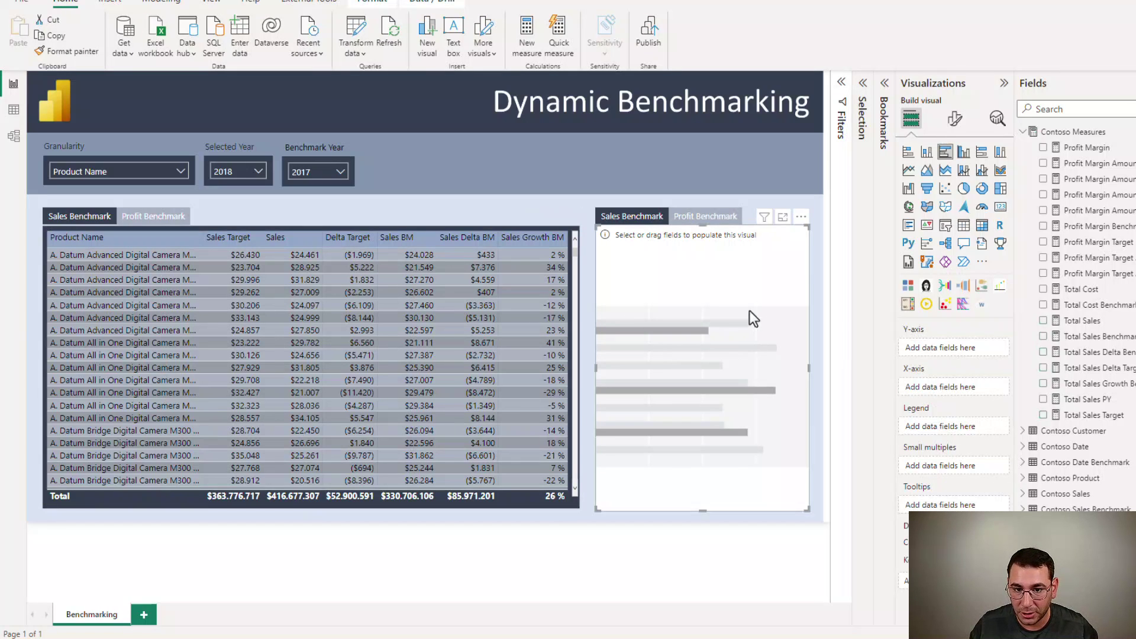
{"action": "left_click", "coordinate": [1043, 321]}
{"action": "left_click", "coordinate": [1043, 336]}
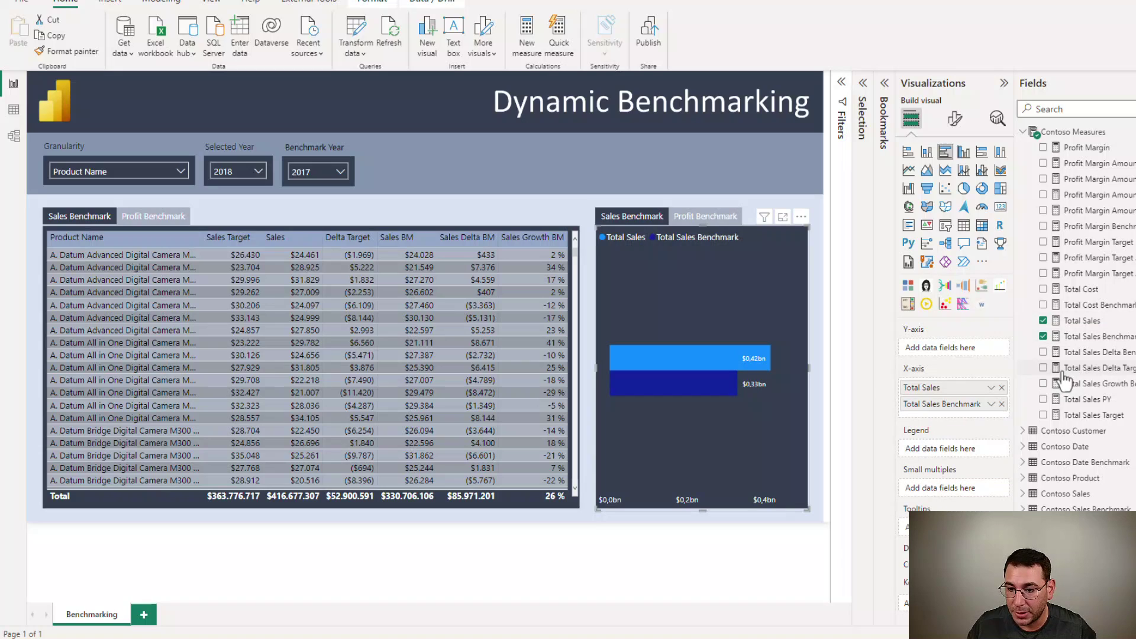
{"action": "left_click_drag", "start_coordinate": [1059, 533], "coordinate": [960, 350]}
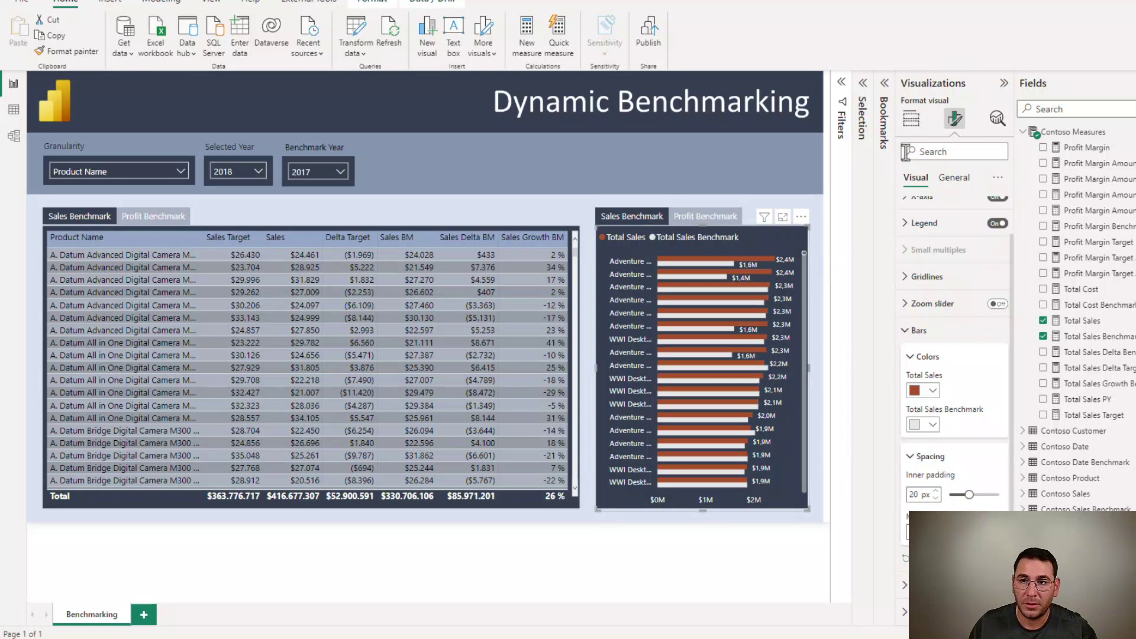
{"action": "left_click", "coordinate": [903, 334]}
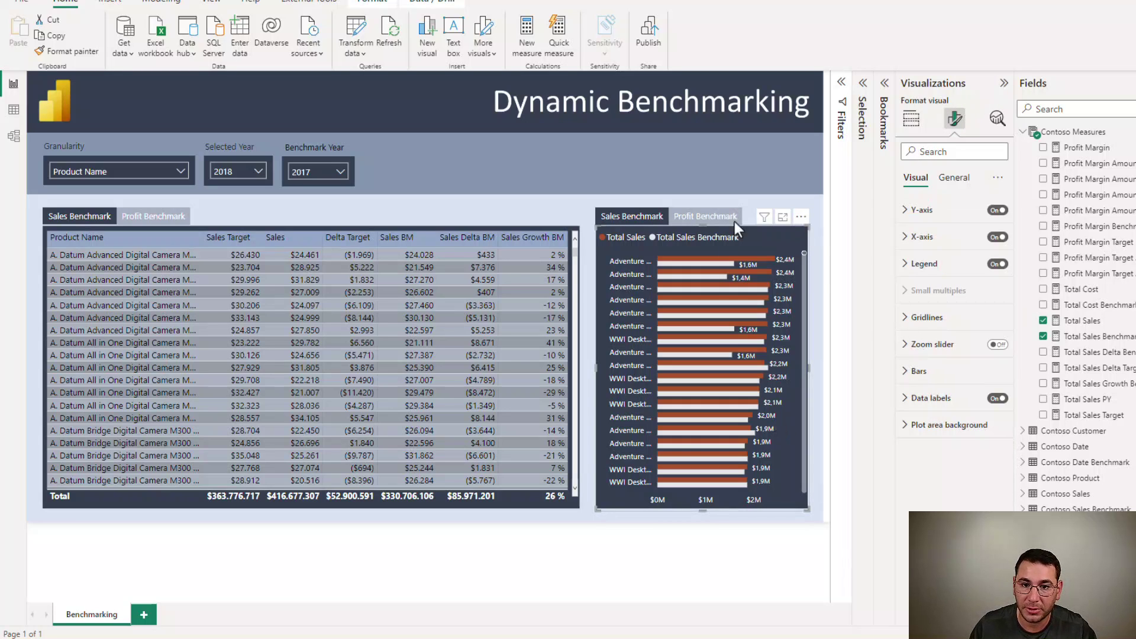
{"action": "left_click", "coordinate": [456, 200]}
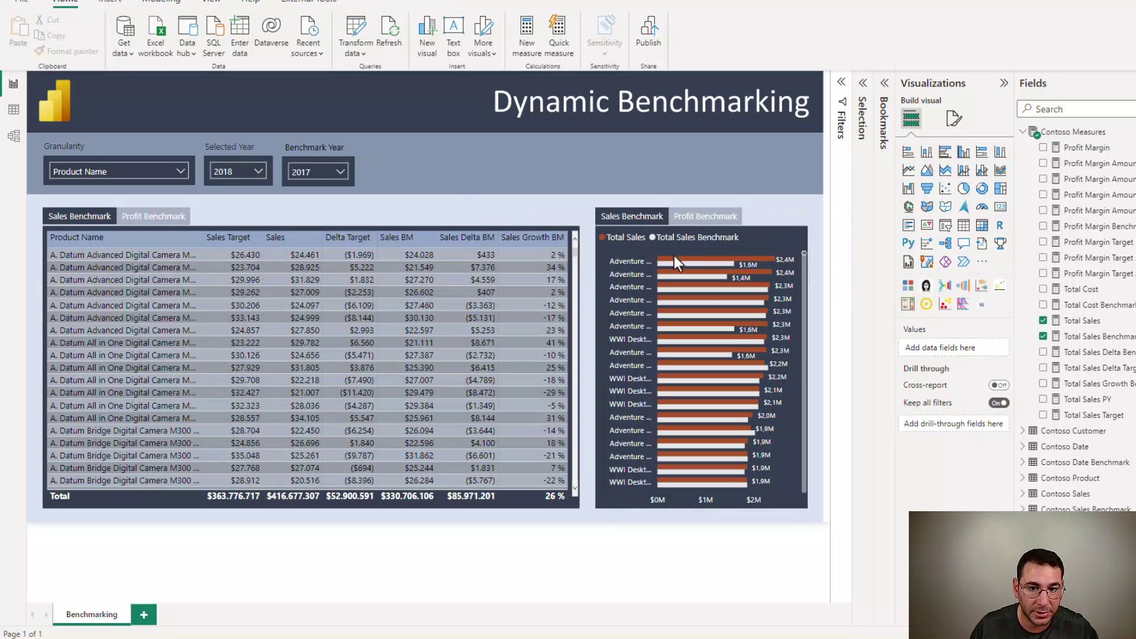
Step: Set the Granularity slicer to Customer State and look through the states in the sales bar chart
{"action": "left_click", "coordinate": [109, 170]}
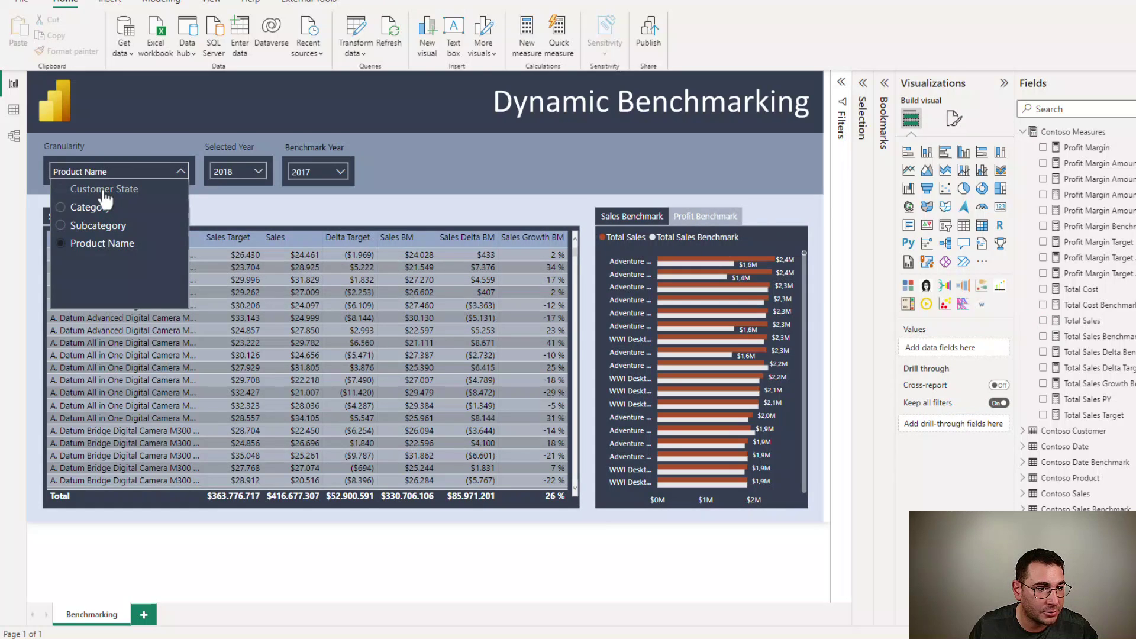
{"action": "left_click", "coordinate": [104, 189]}
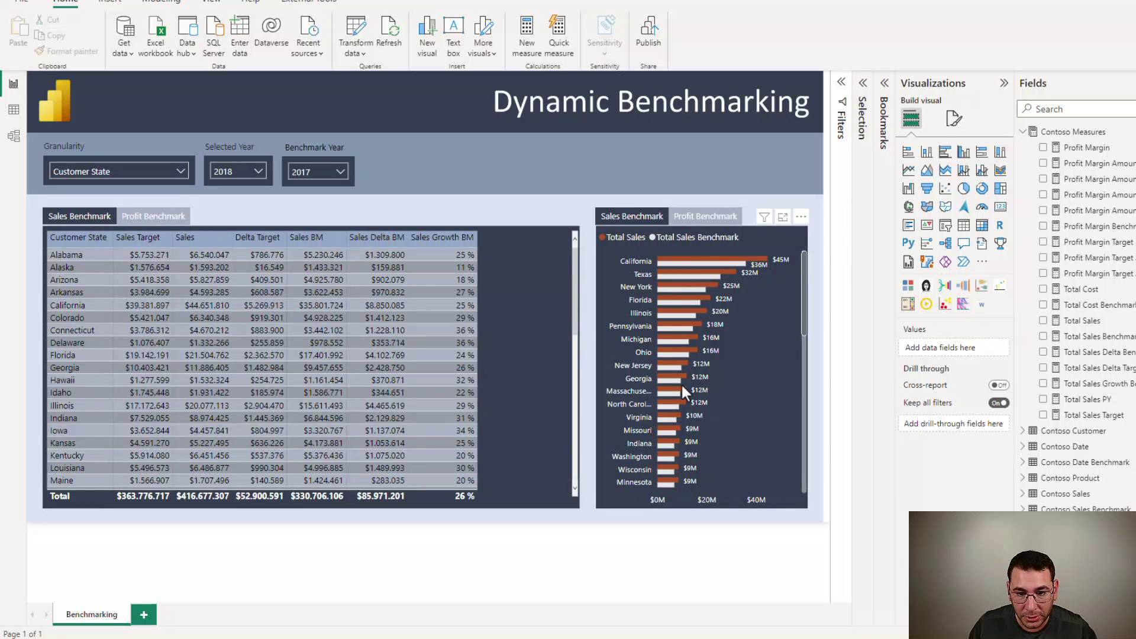
{"action": "scroll", "coordinate": [681, 382], "scroll_direction": "down", "scroll_amount": 2}
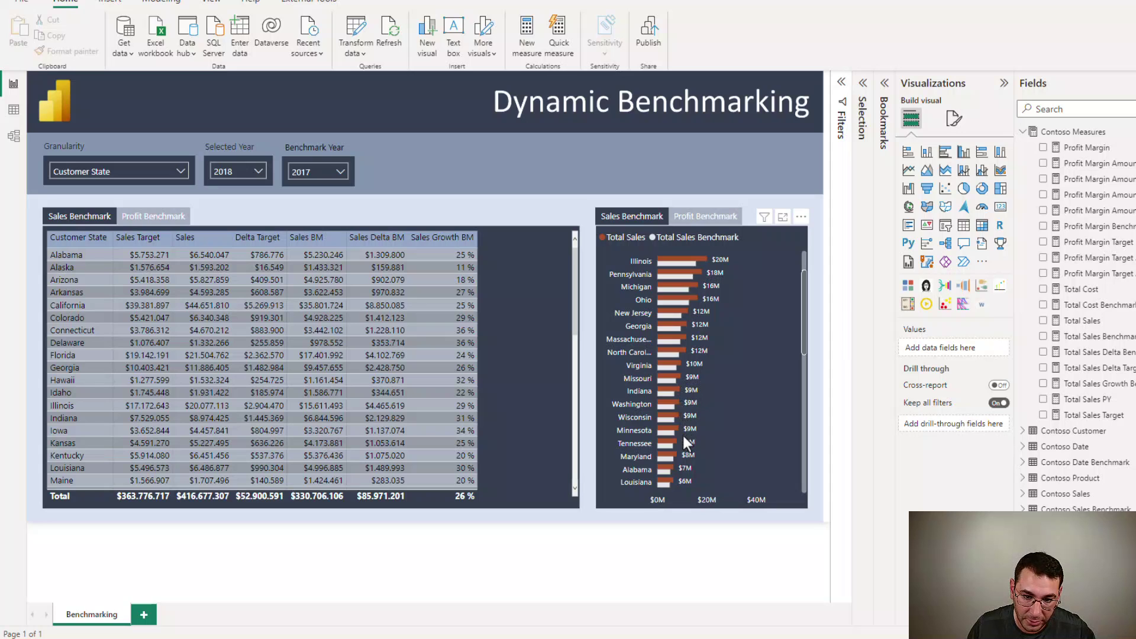
{"action": "scroll", "coordinate": [700, 376], "scroll_direction": "up", "scroll_amount": 2}
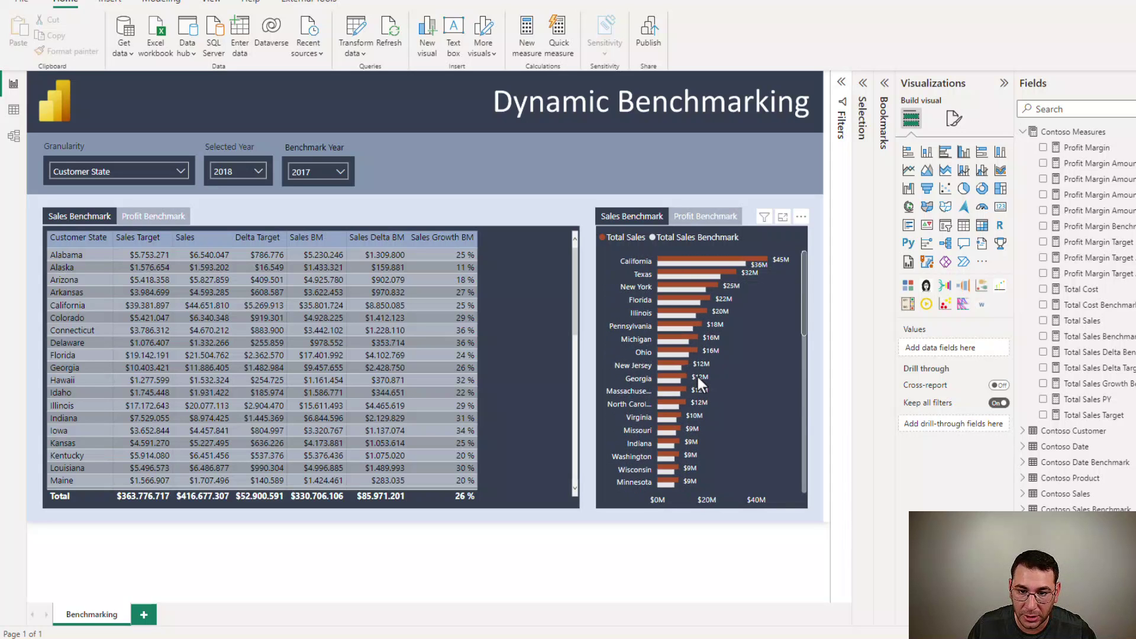